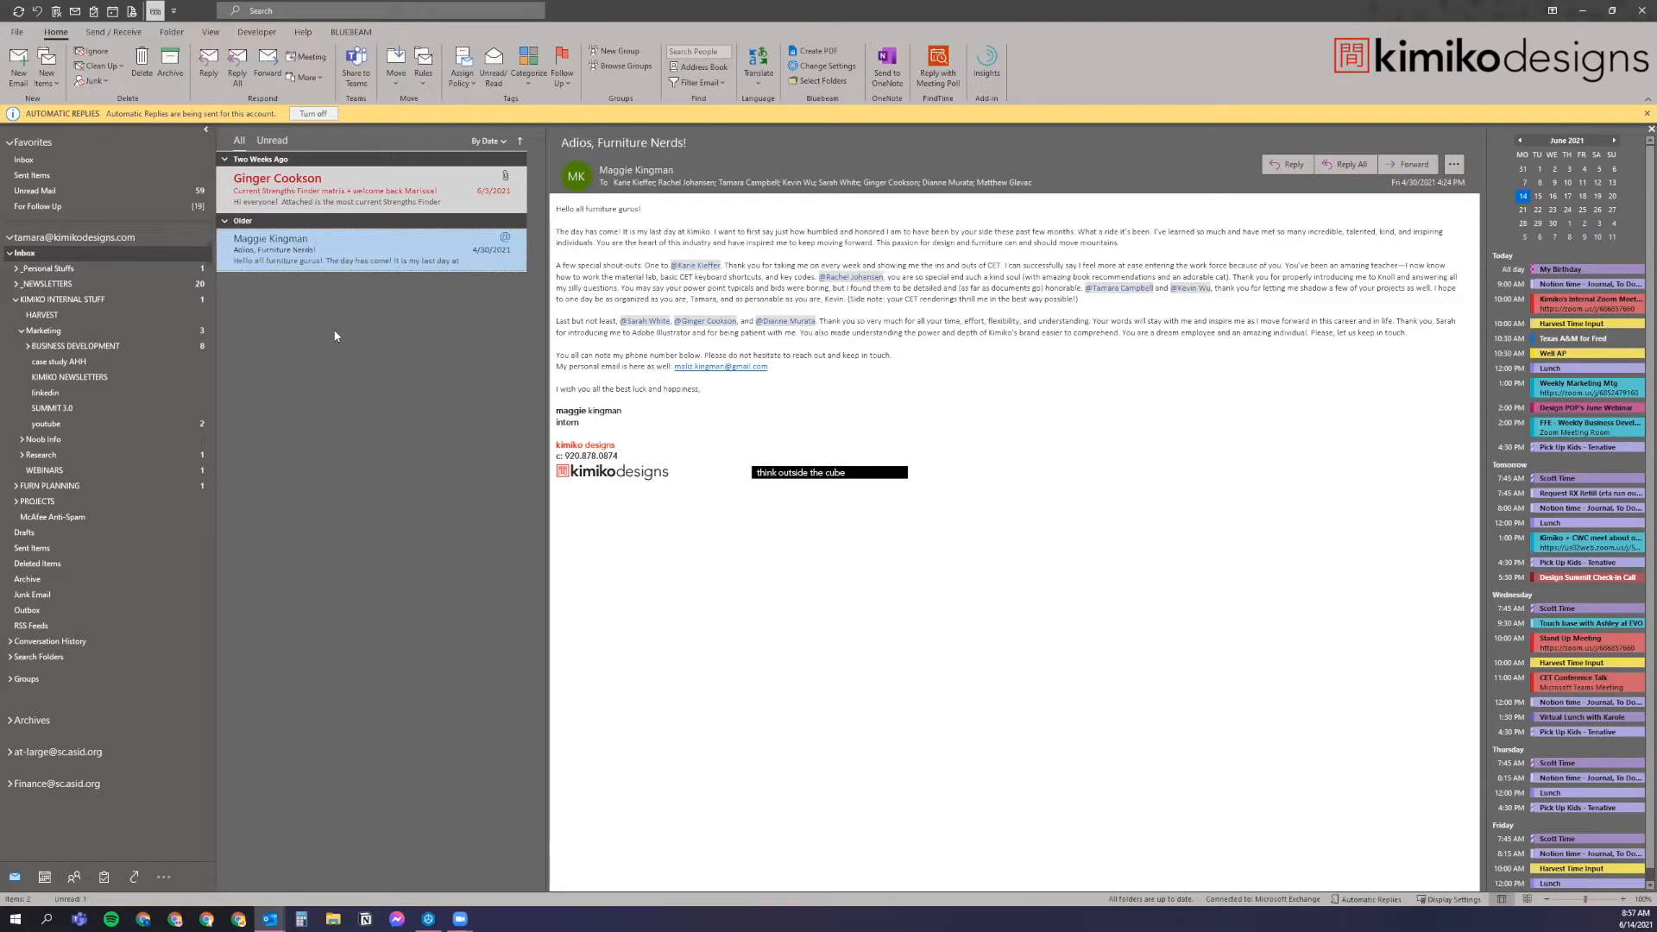
# Open the conditional formatting rules for the inbox's current view, with the newer message selected.
pyautogui.click(369, 195)
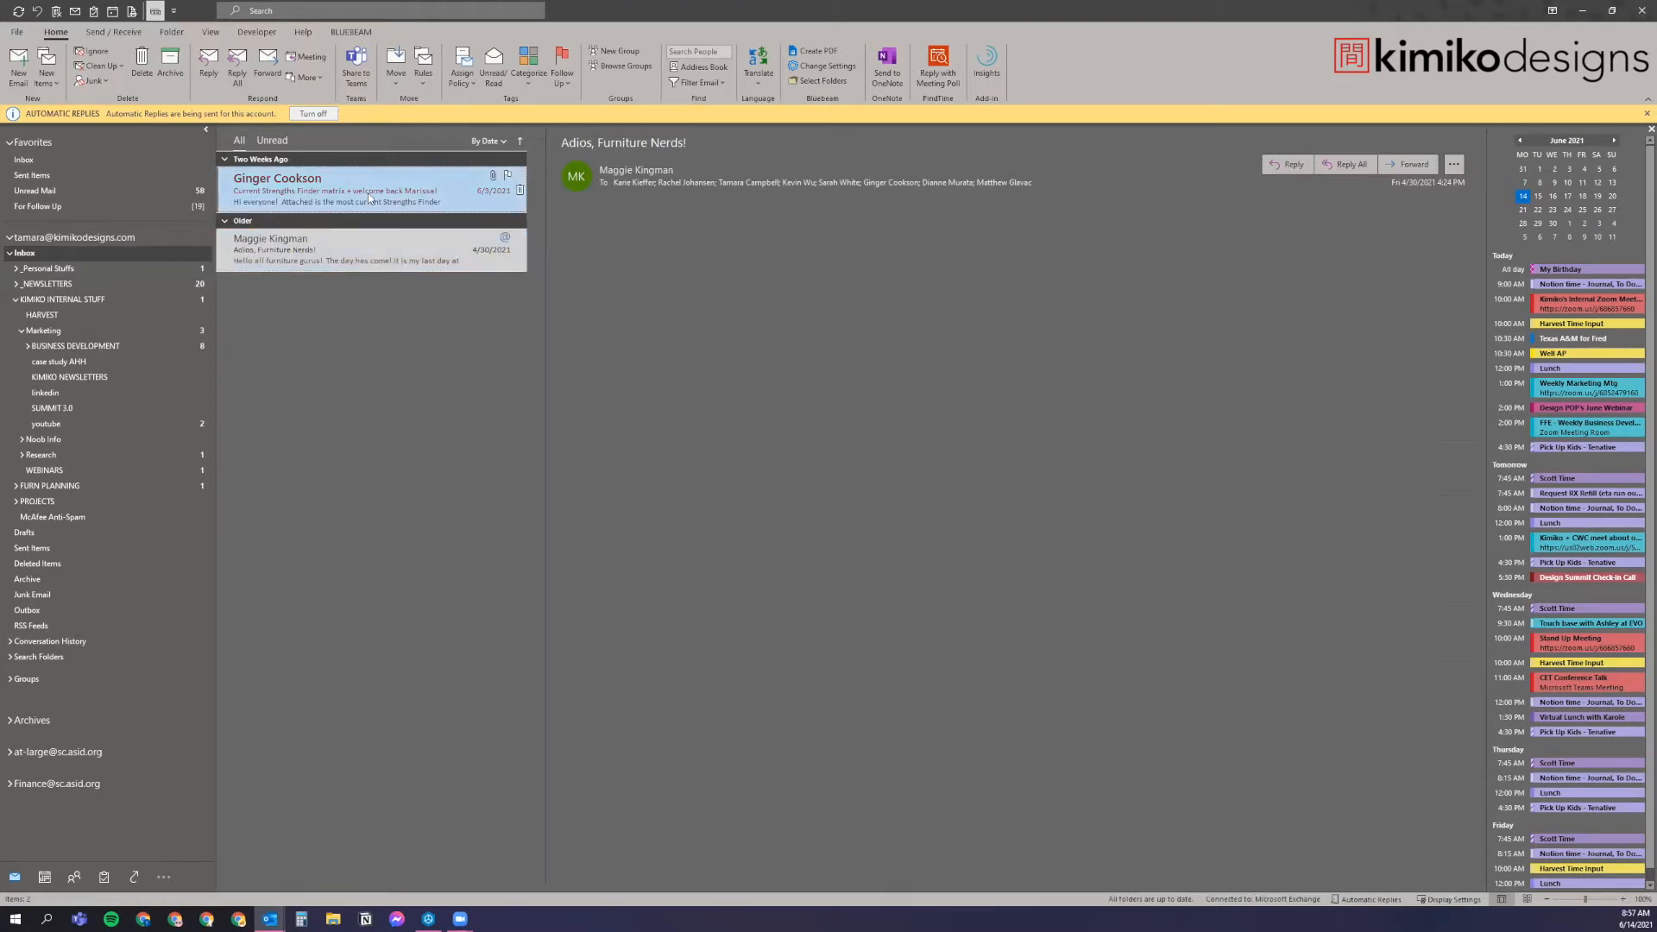
pyautogui.click(210, 32)
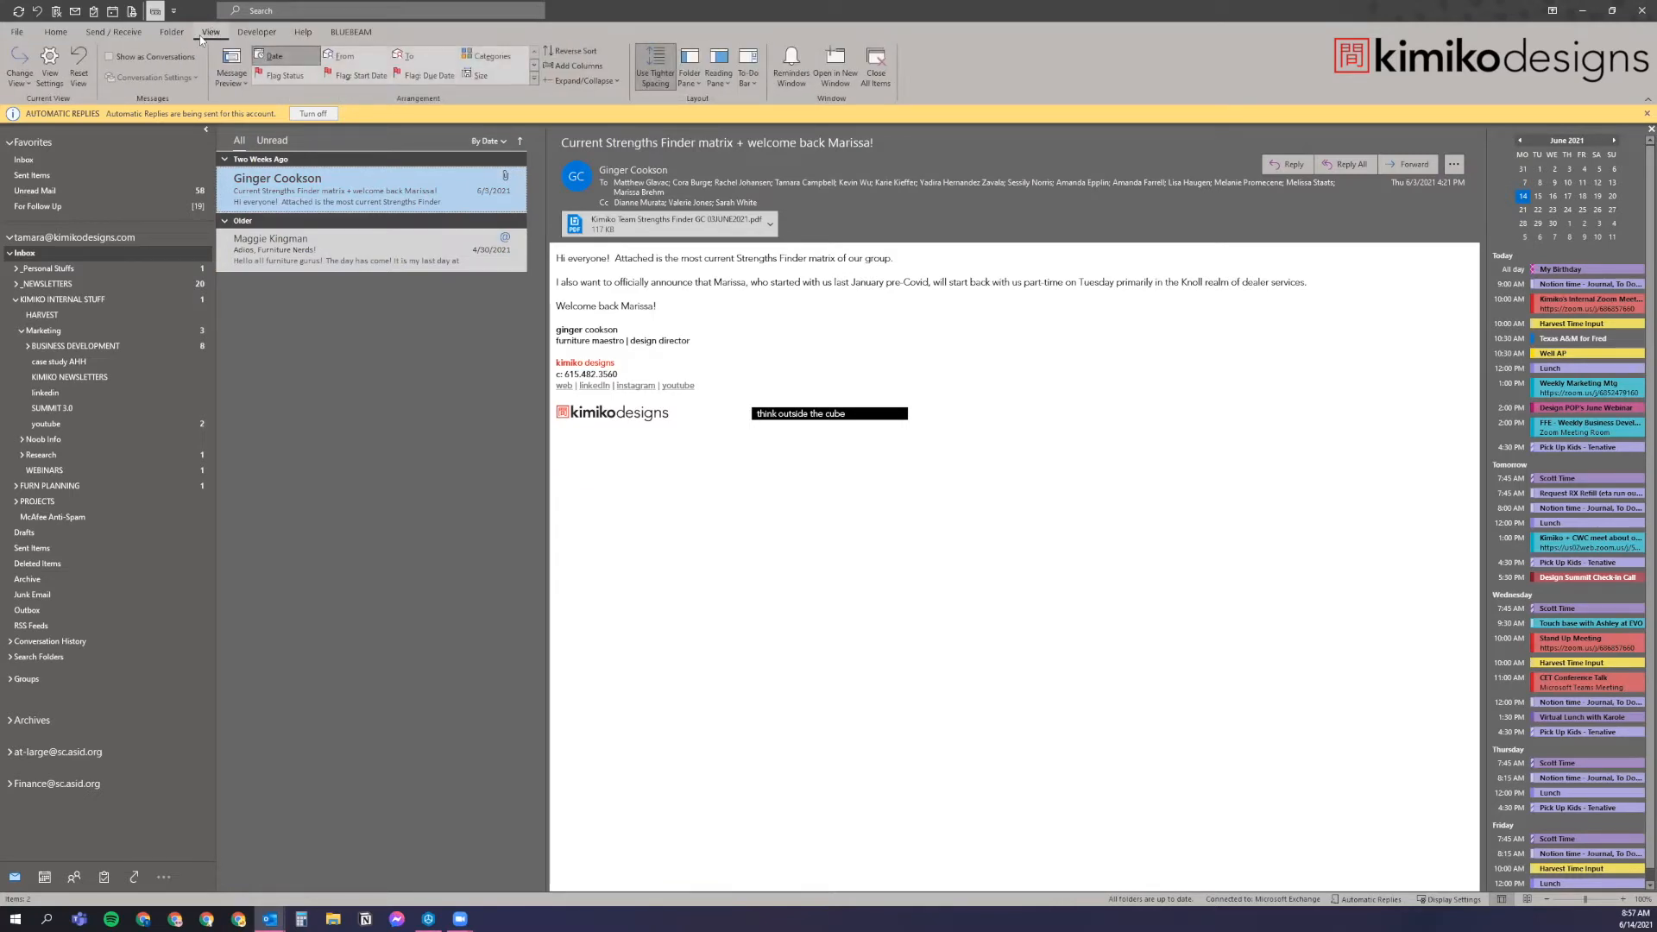
pyautogui.click(50, 65)
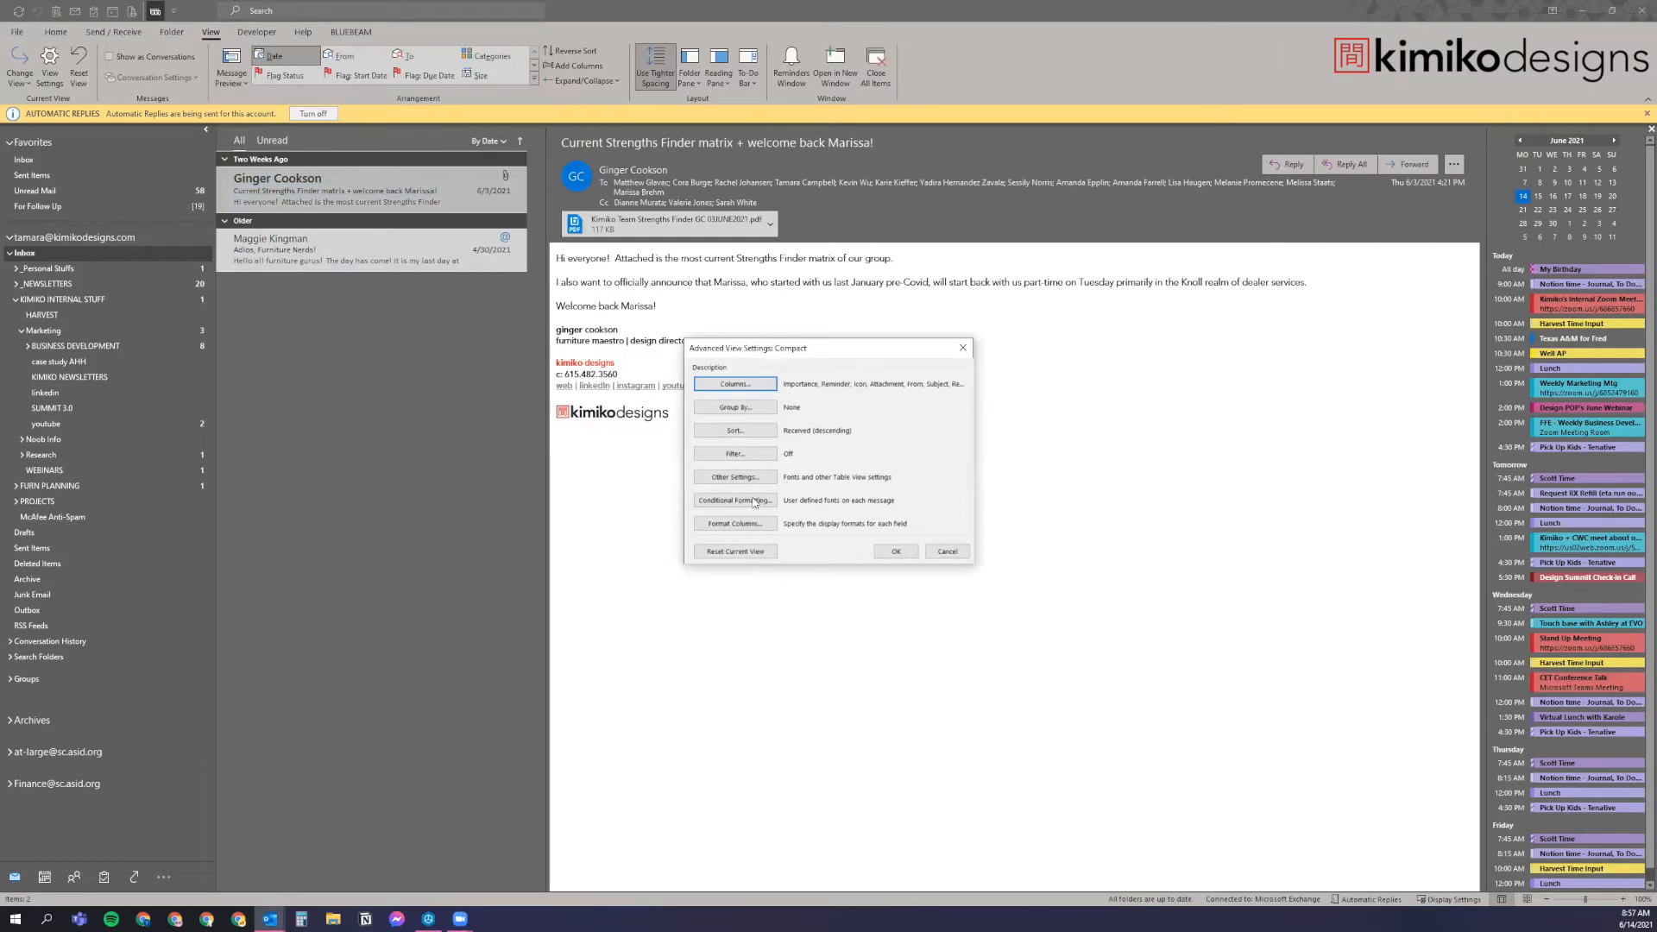
pyautogui.click(759, 503)
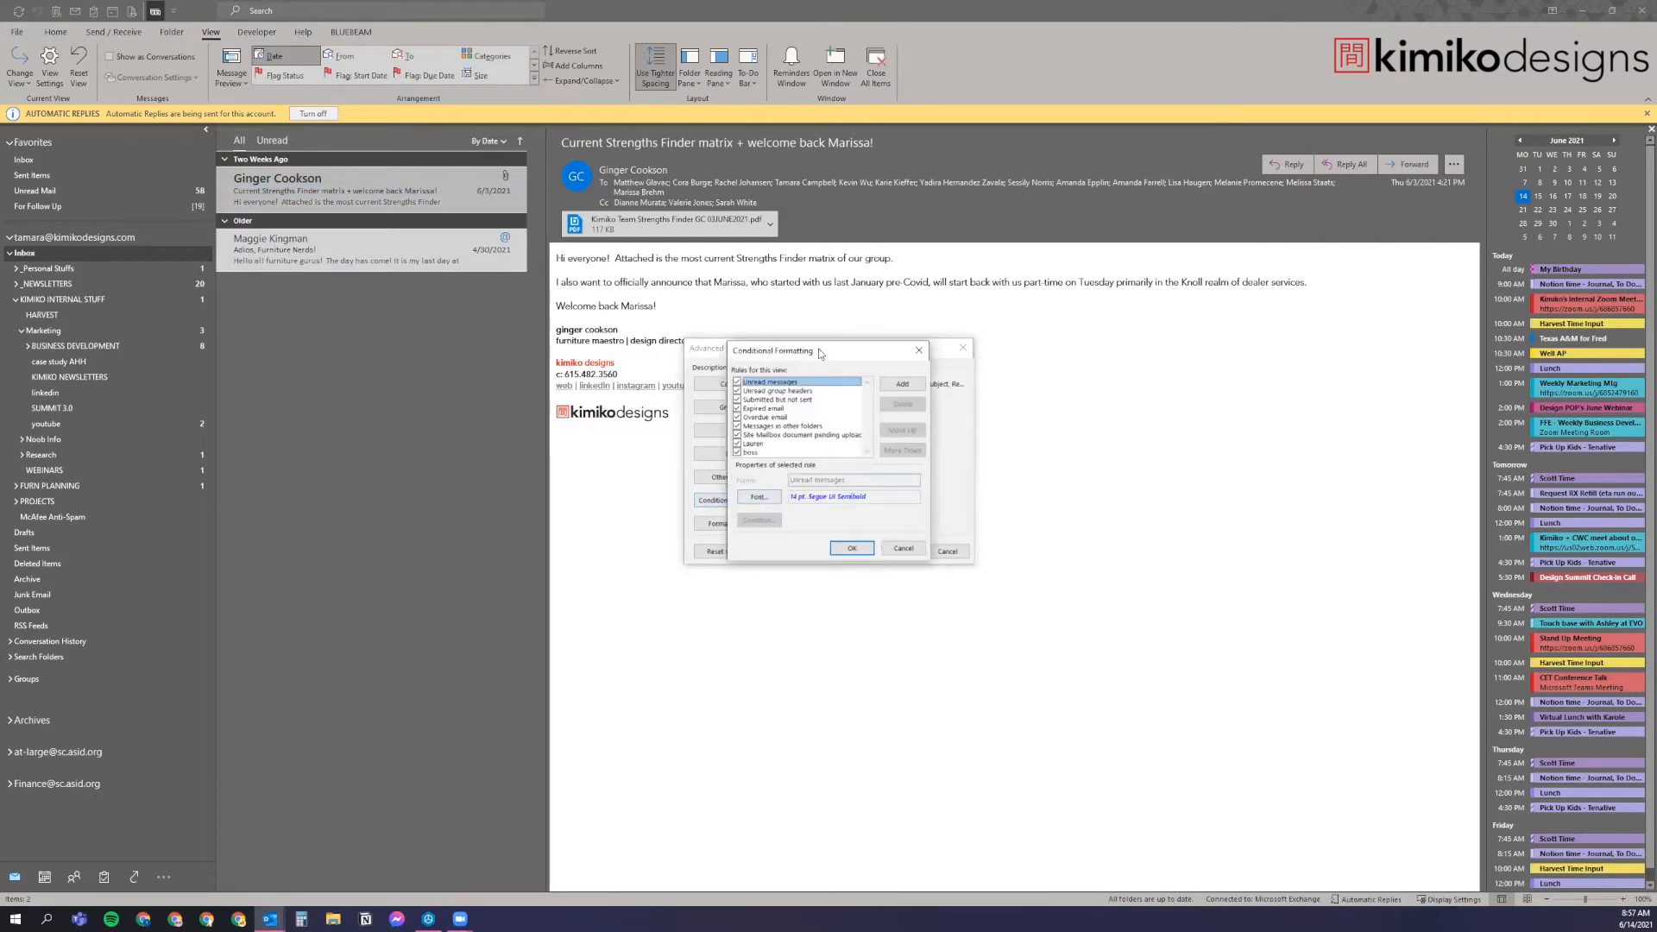
pyautogui.moveTo(818, 349); pyautogui.dragTo(555, 262)
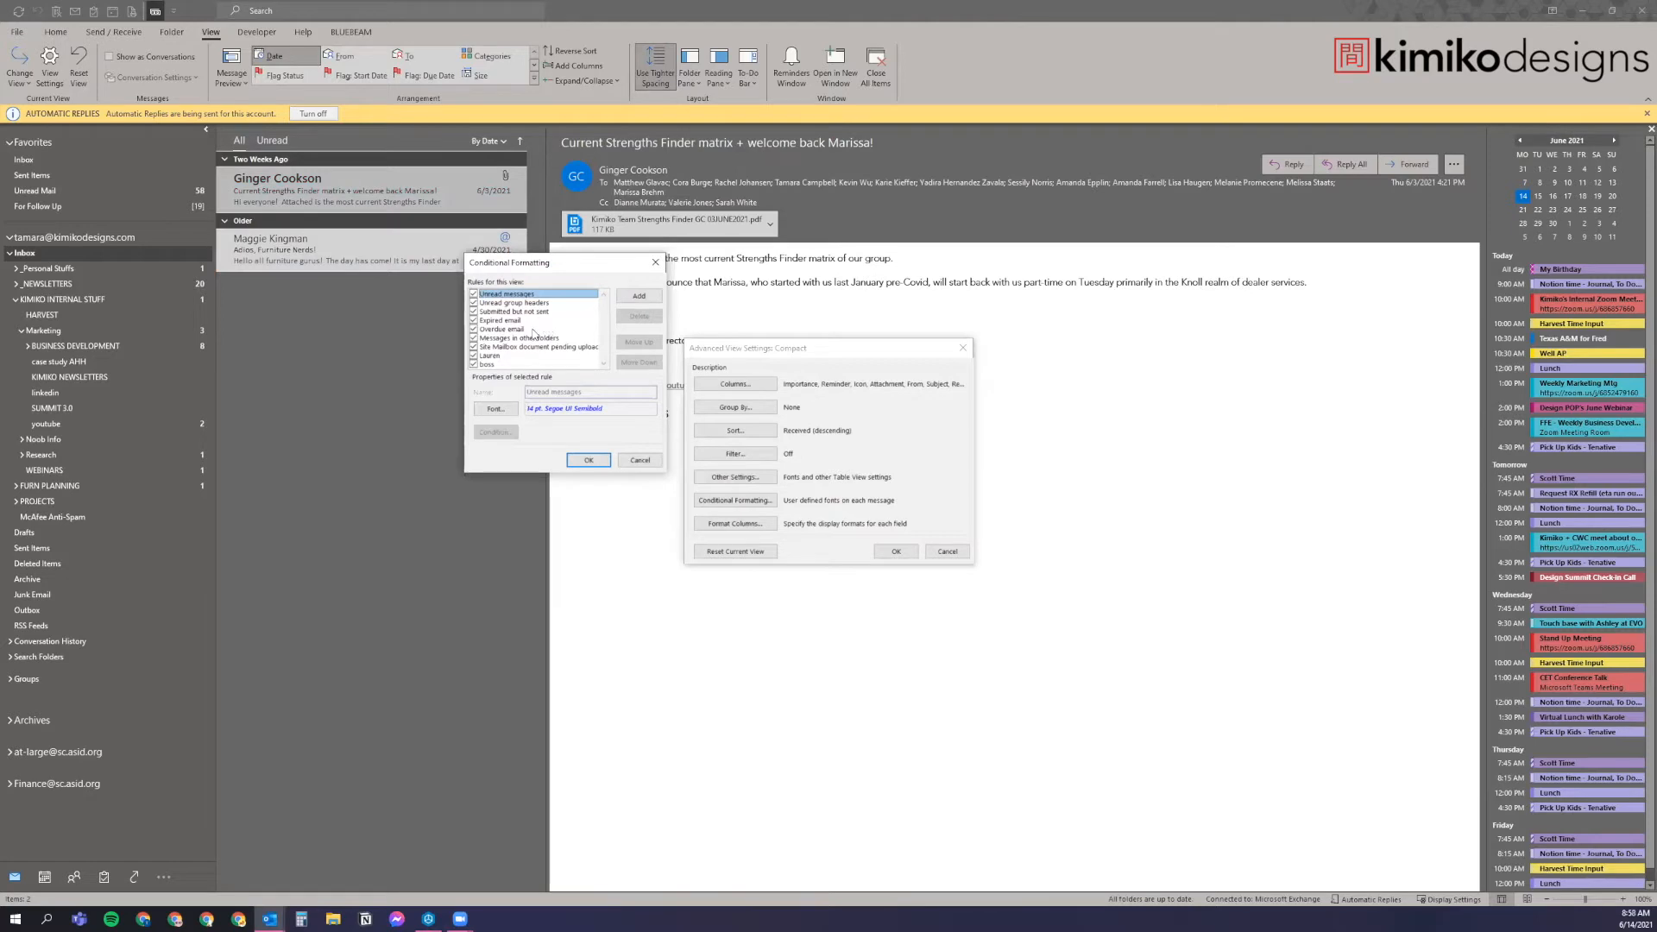
# Inspect the name and font of the custom formatting rule listed just above the Boss rule.
pyautogui.click(491, 356)
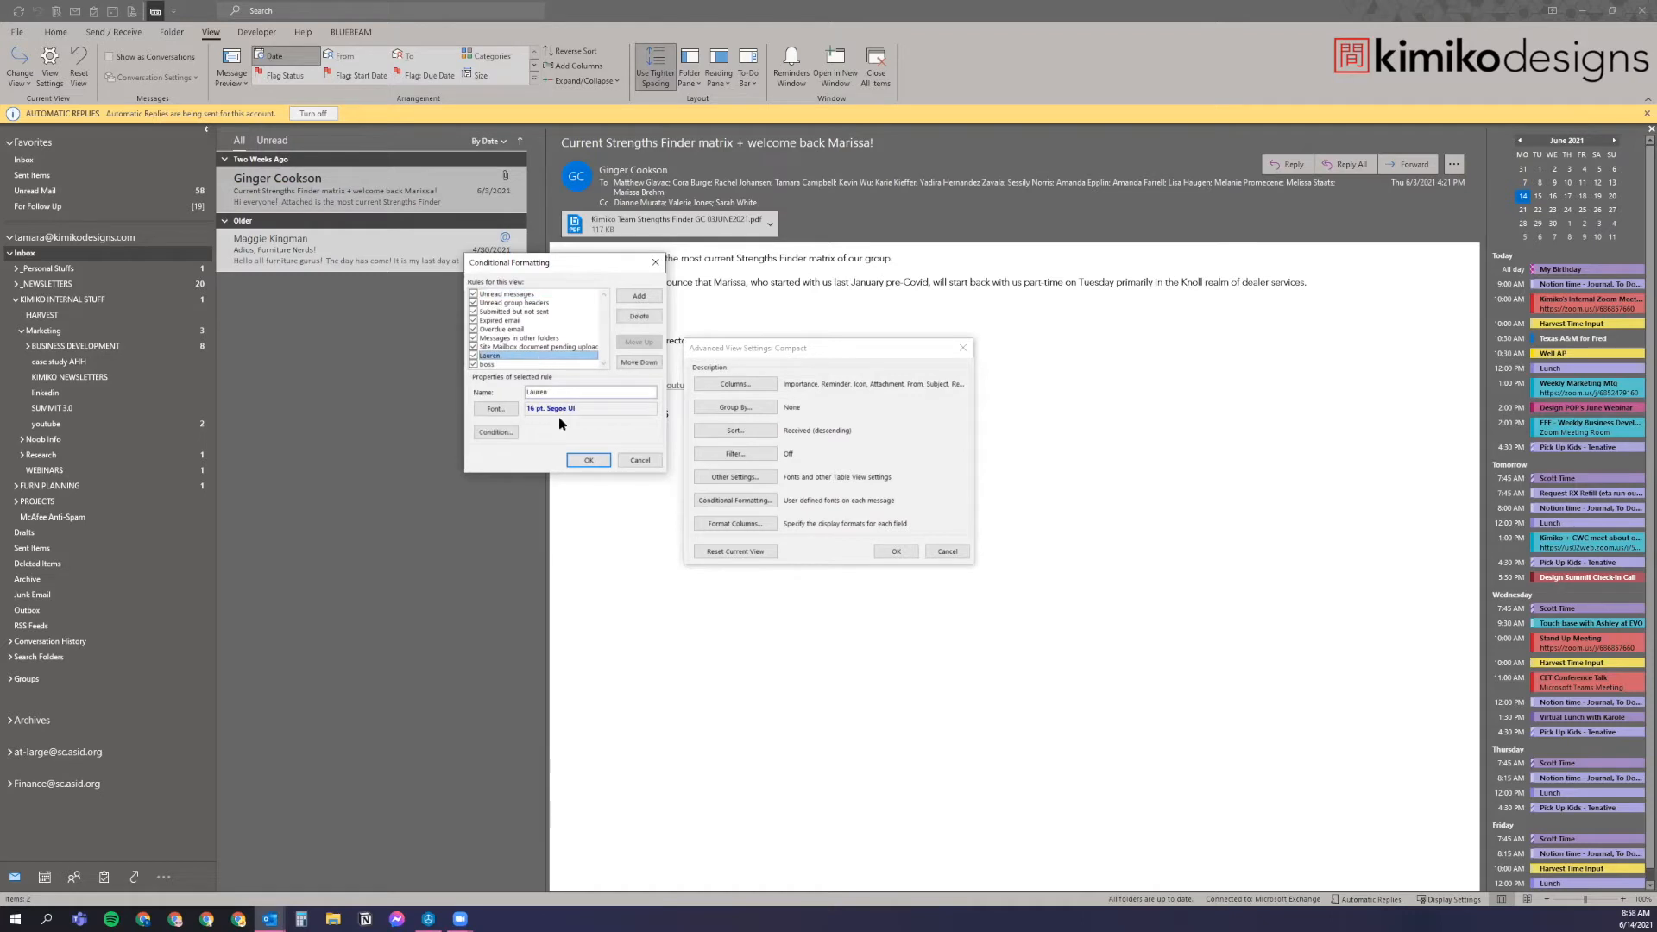
pyautogui.moveTo(578, 408); pyautogui.dragTo(525, 409)
pyautogui.click(579, 409)
# Review the font style, size and color options of the Unread messages rule, leaving without applying changes.
pyautogui.click(508, 296)
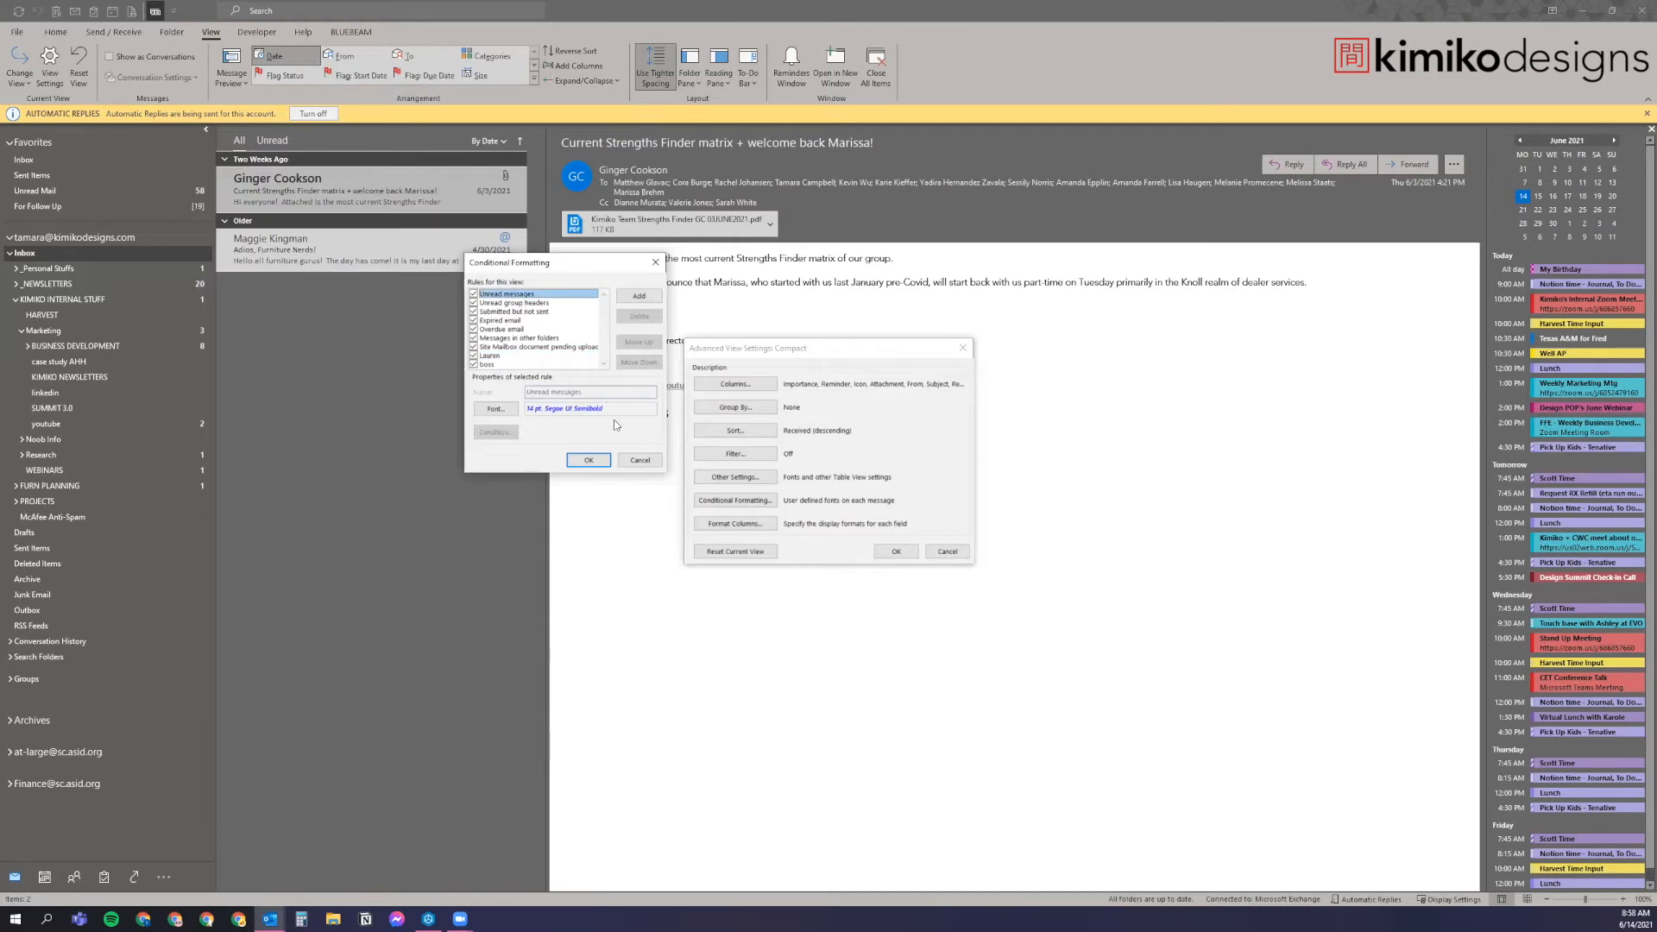
pyautogui.click(511, 418)
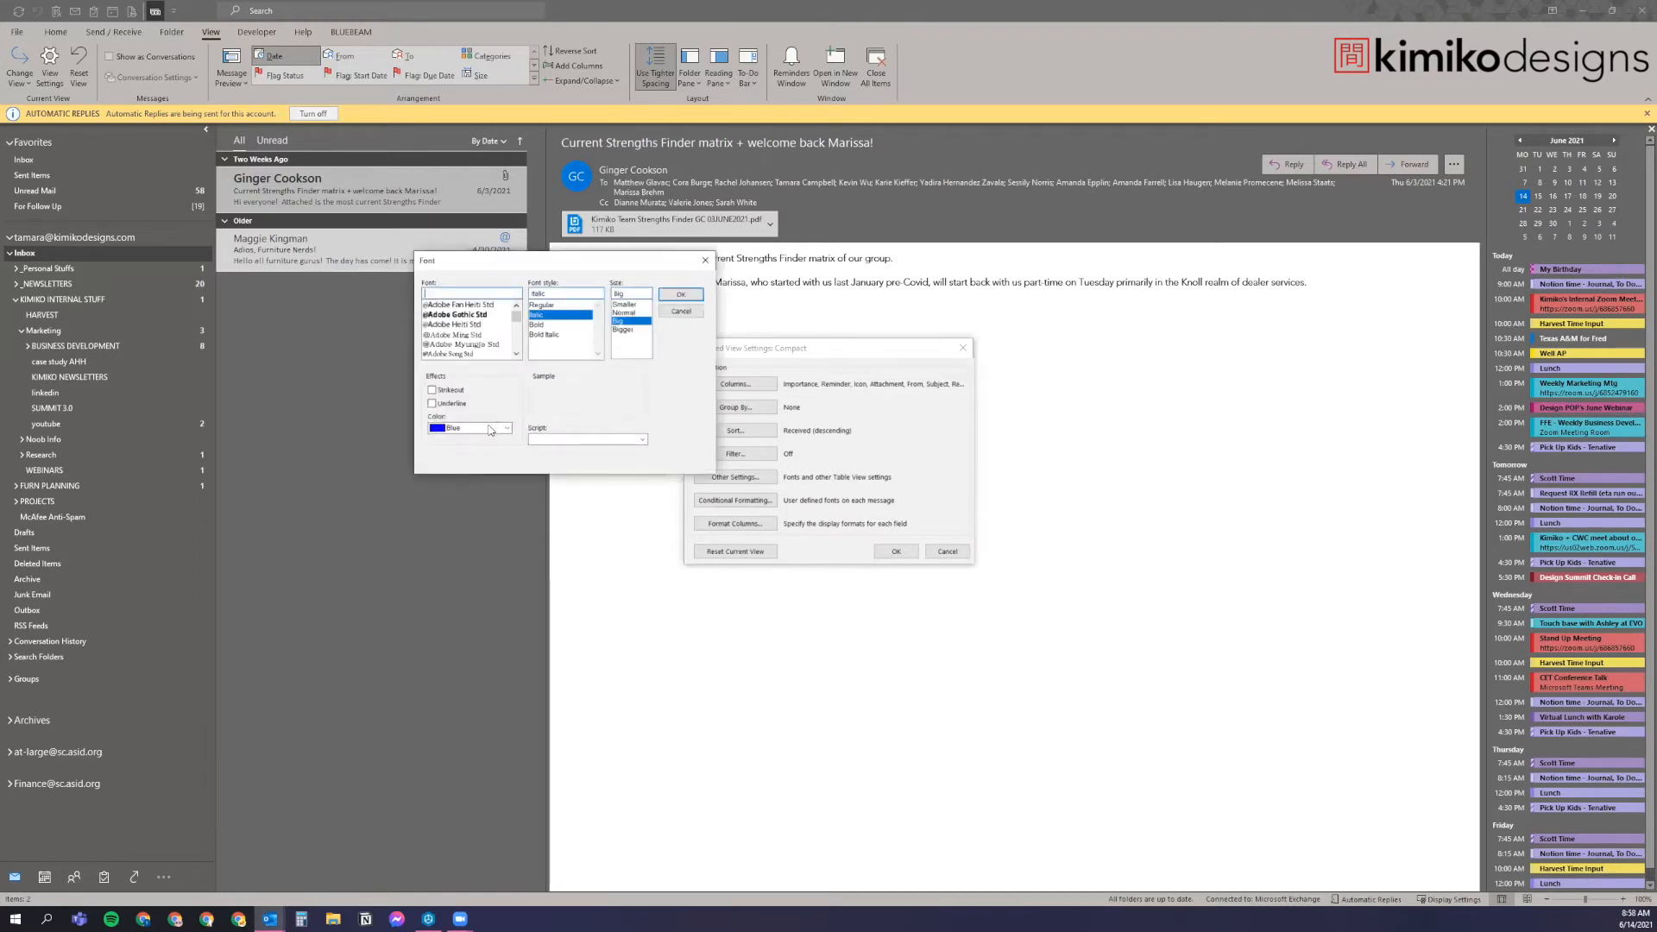
pyautogui.click(493, 427)
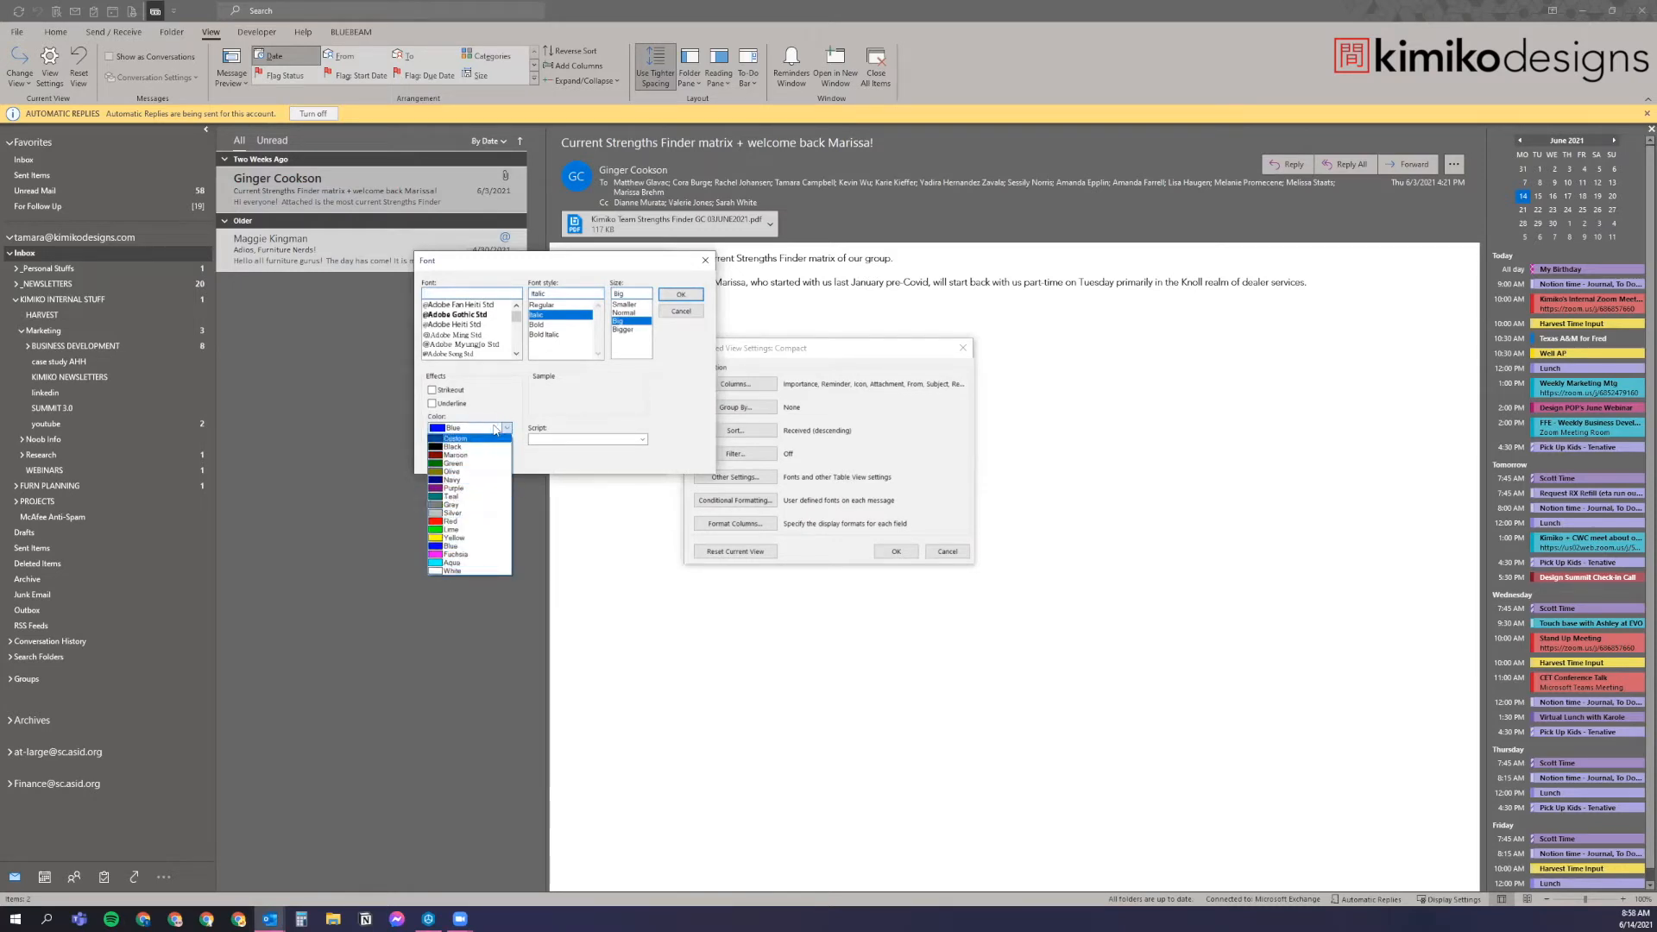
pyautogui.click(656, 403)
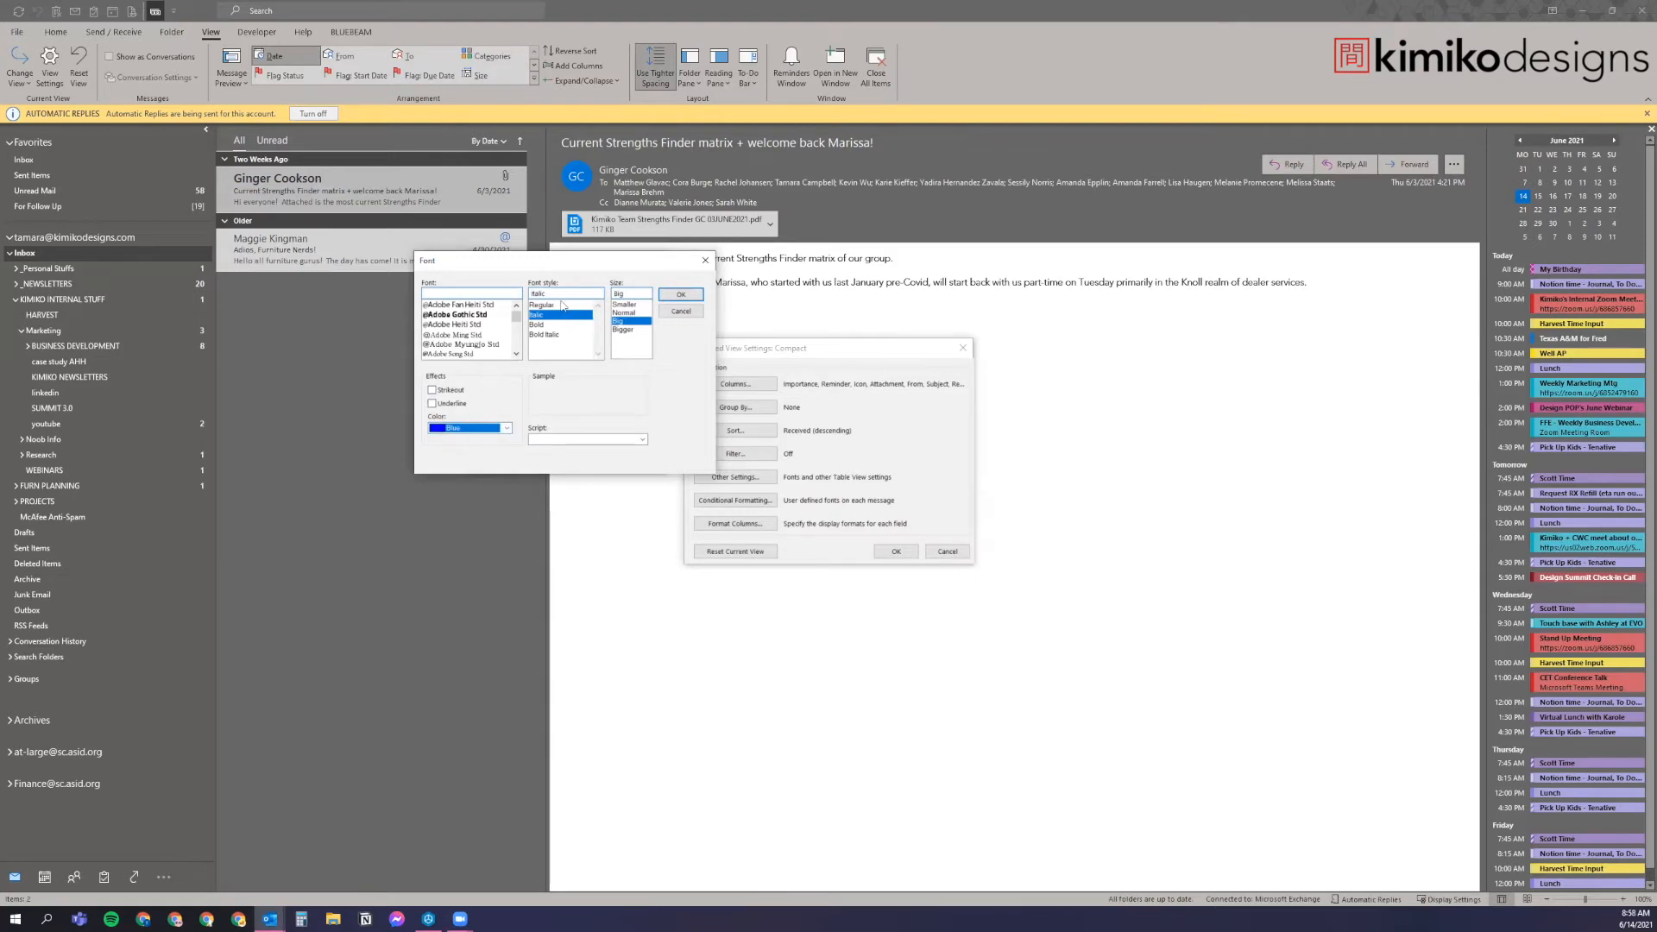
pyautogui.click(679, 311)
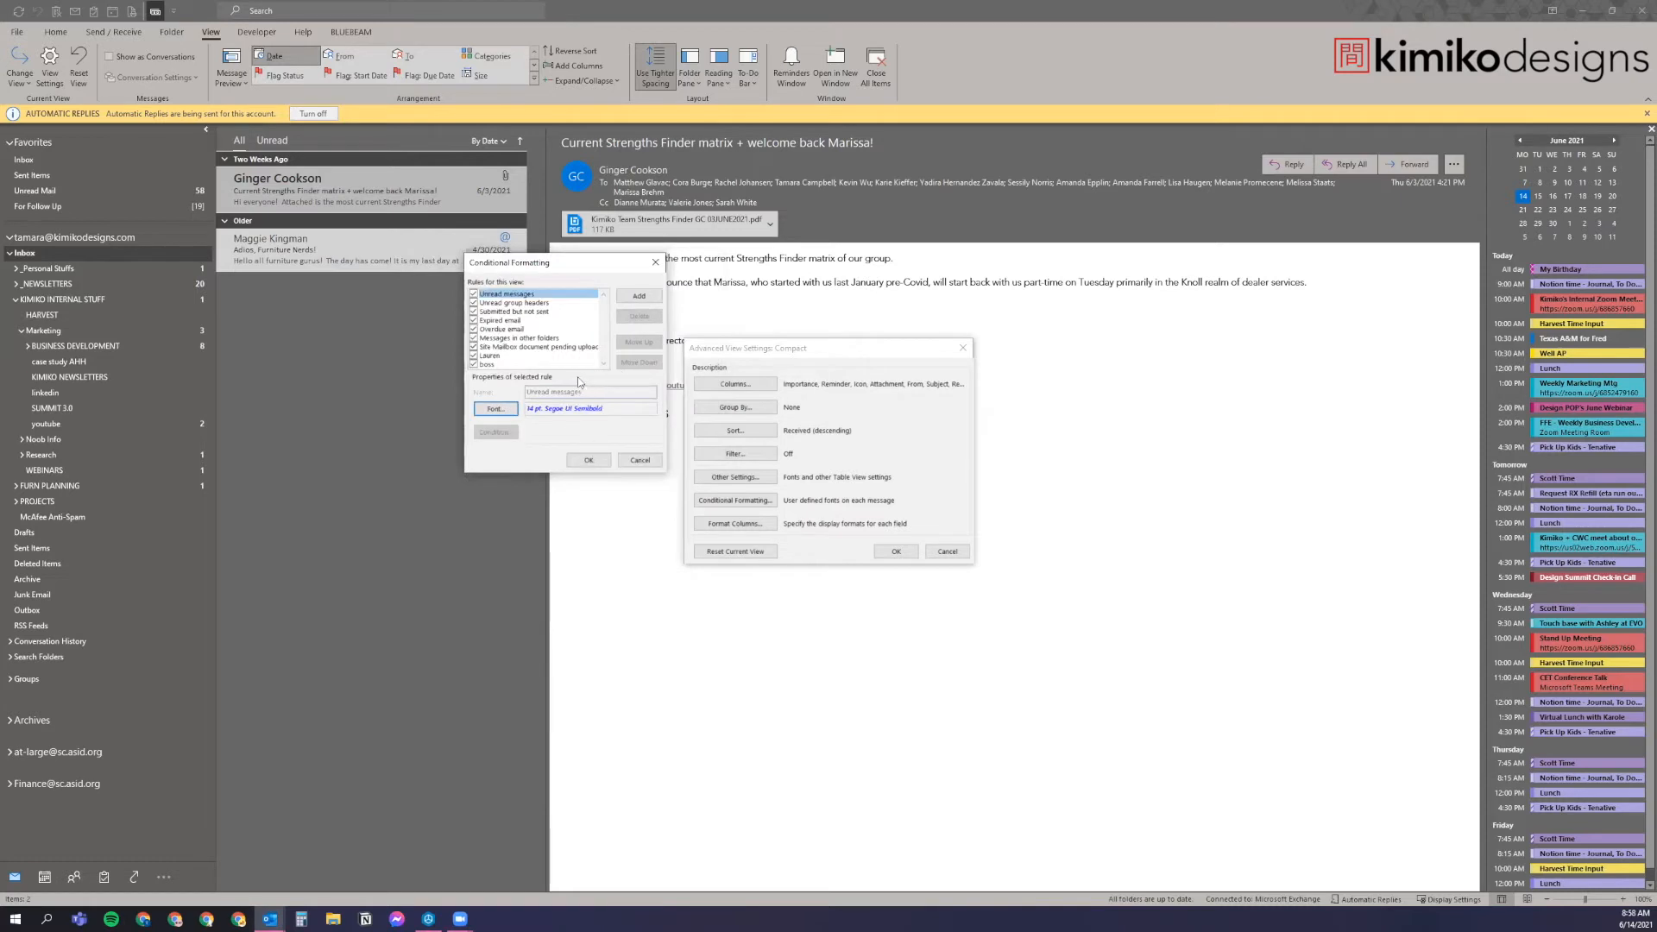
# Add a rule named "Test for Youtube" and check which message fields its condition can search, keeping subject field only.
pyautogui.click(647, 299)
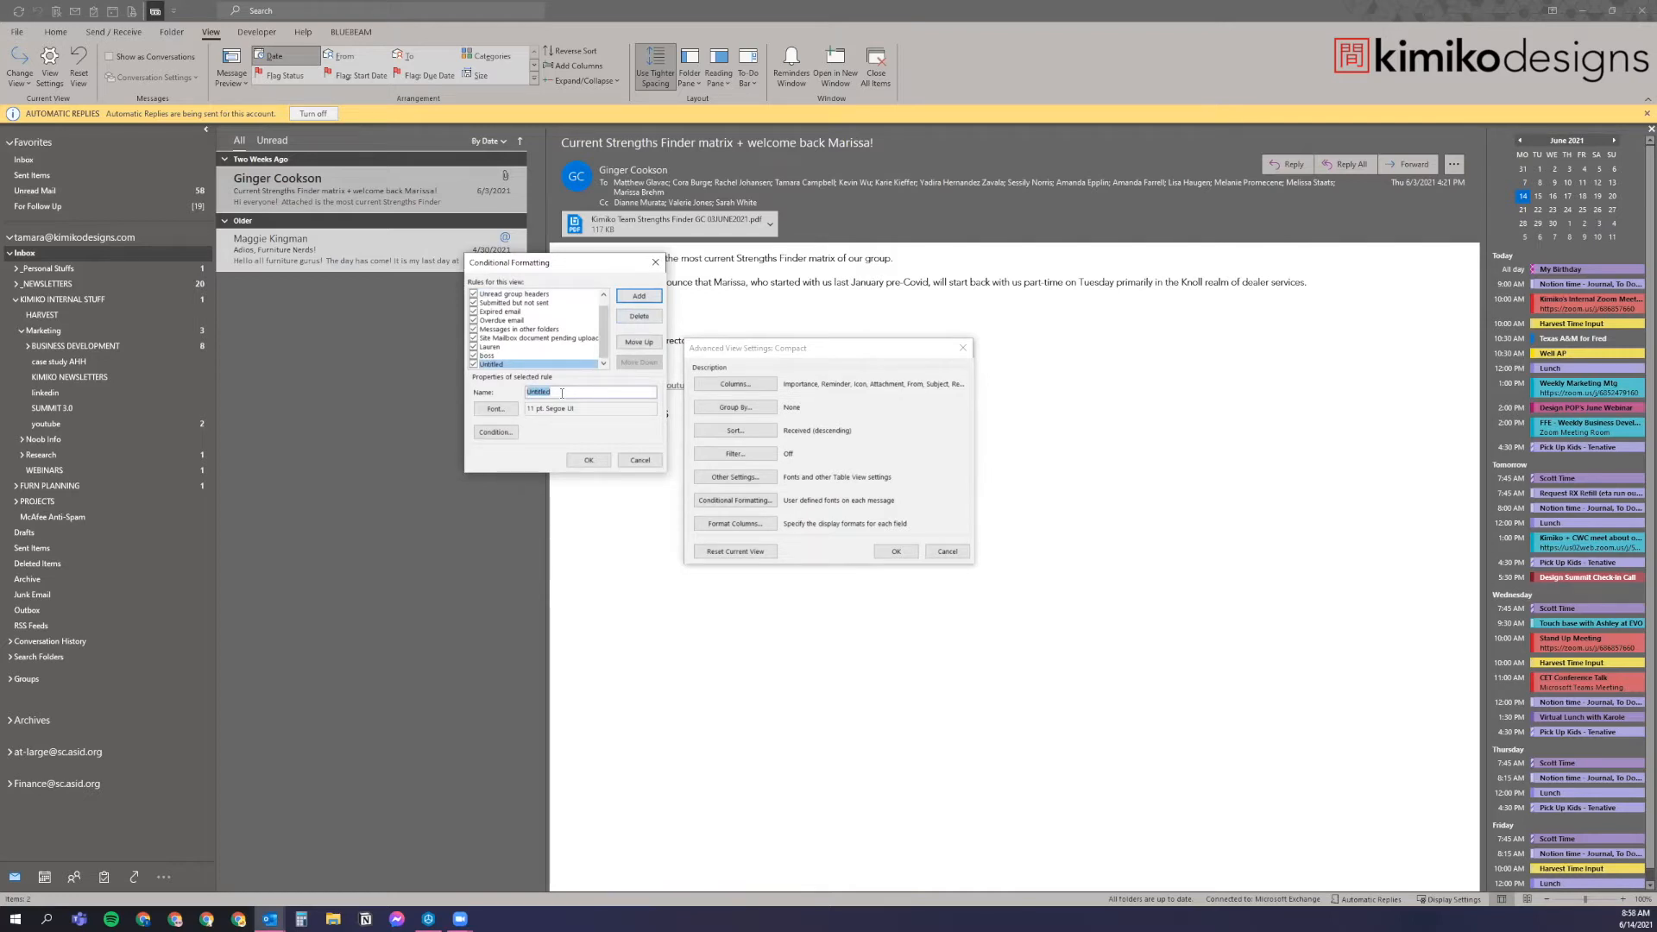
pyautogui.write('Test for Youtube')
pyautogui.click(495, 432)
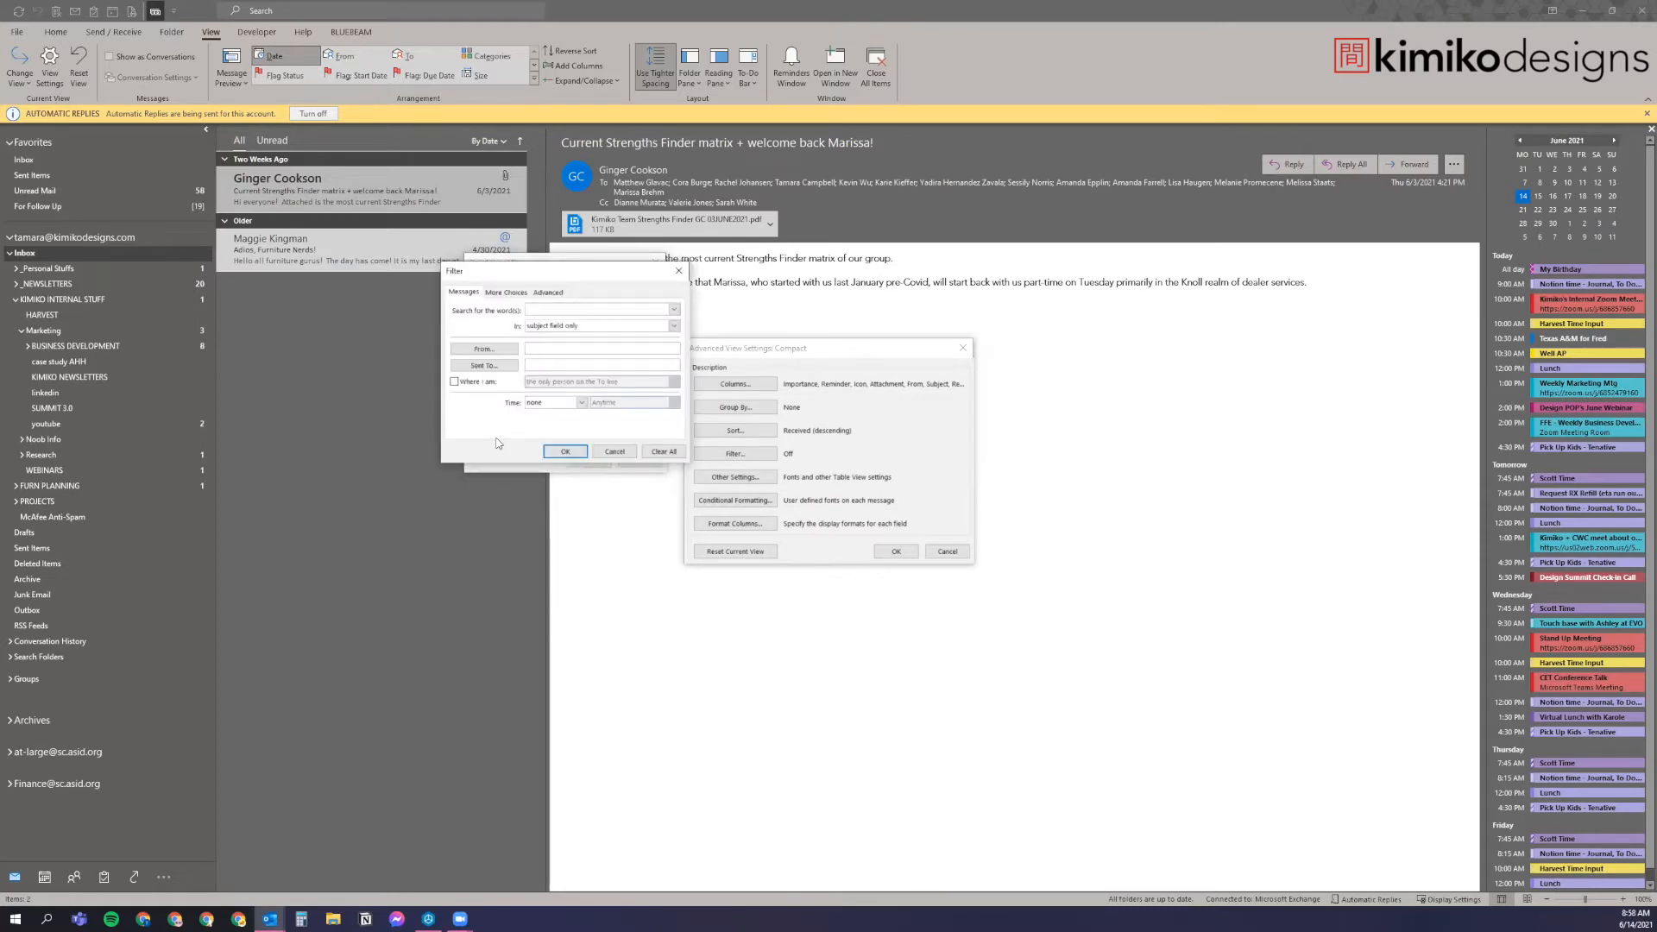
pyautogui.click(597, 327)
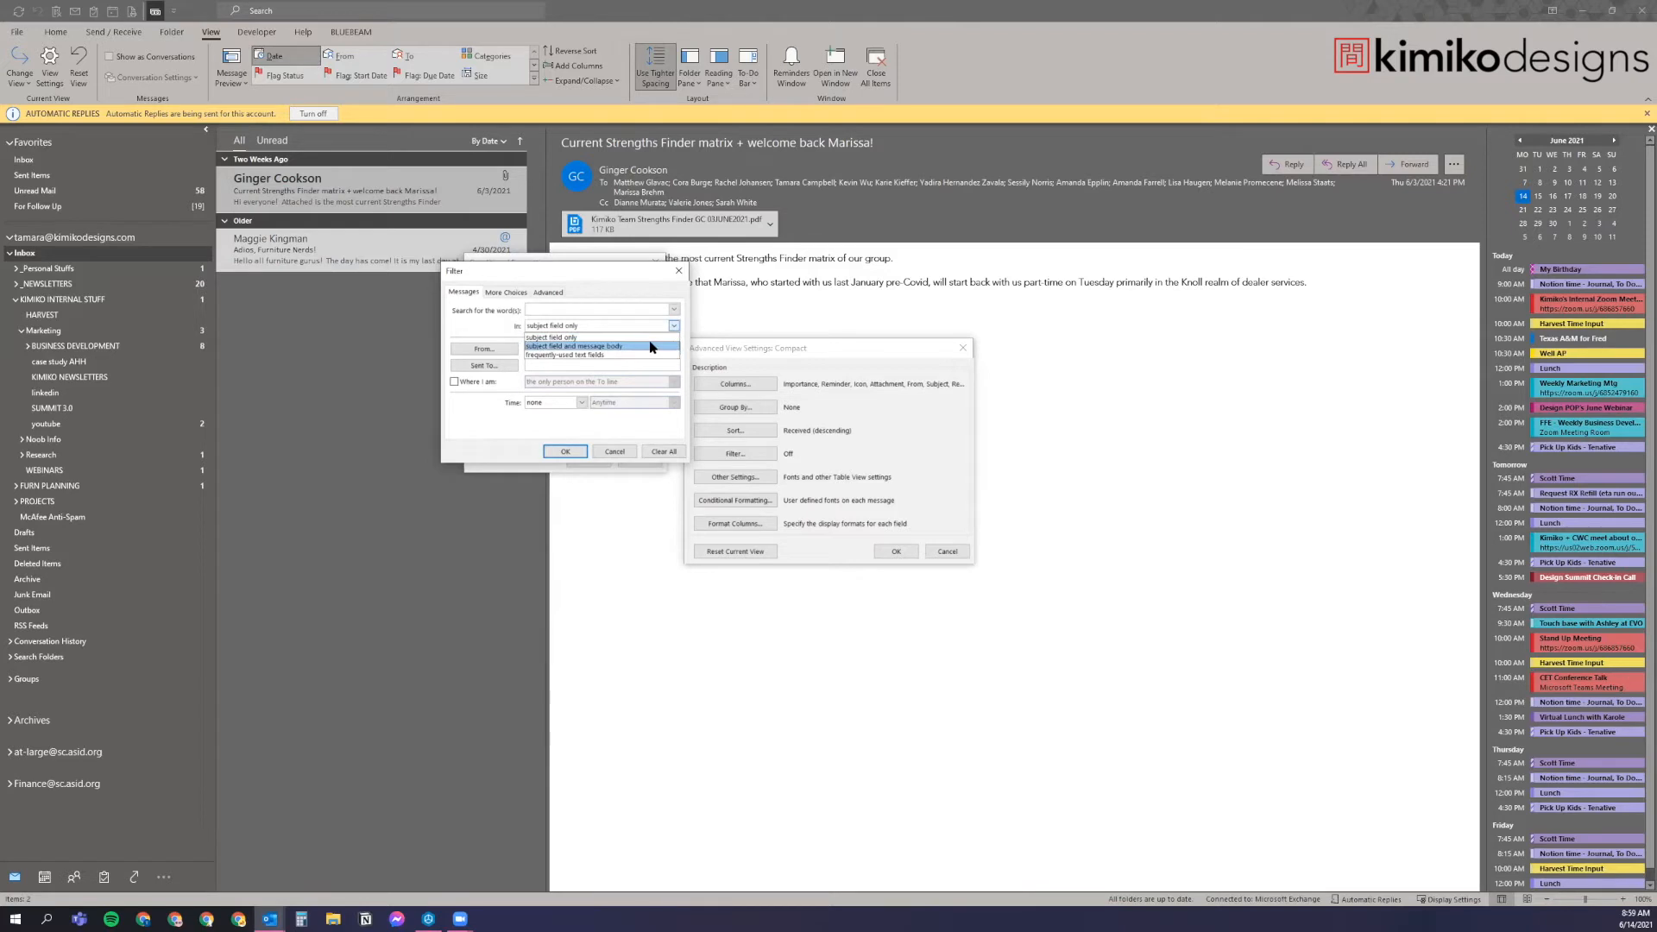
pyautogui.click(495, 324)
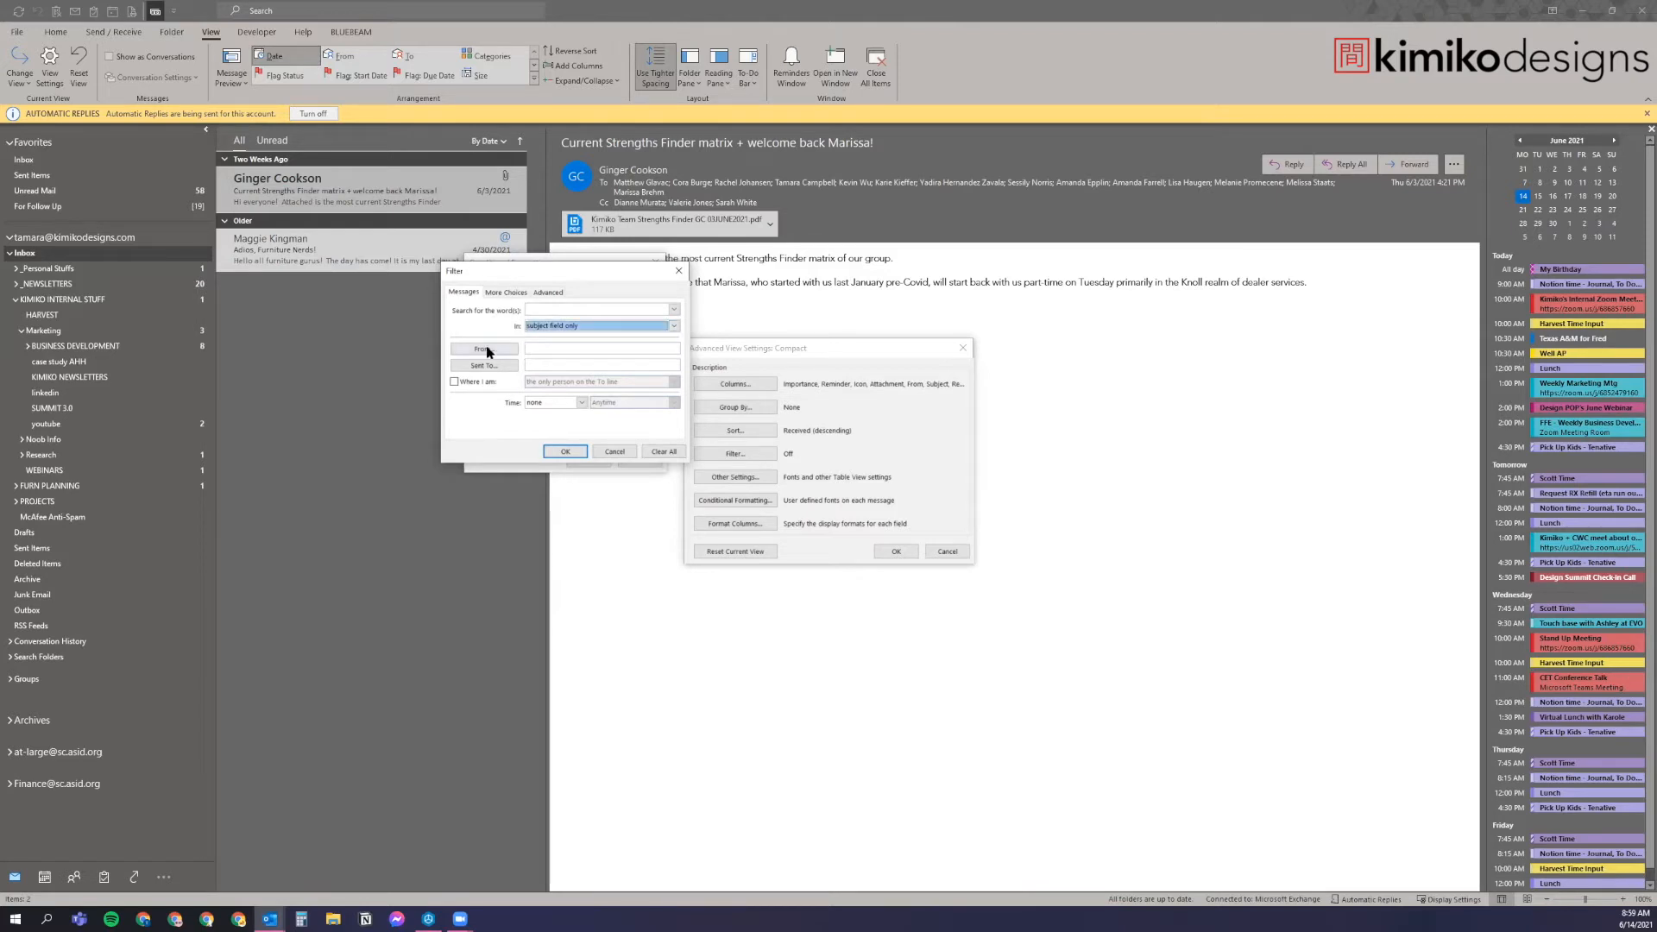
# Try the "Where I am" condition with sole-recipient and shared To line choices, then disable it.
pyautogui.click(454, 381)
pyautogui.click(562, 383)
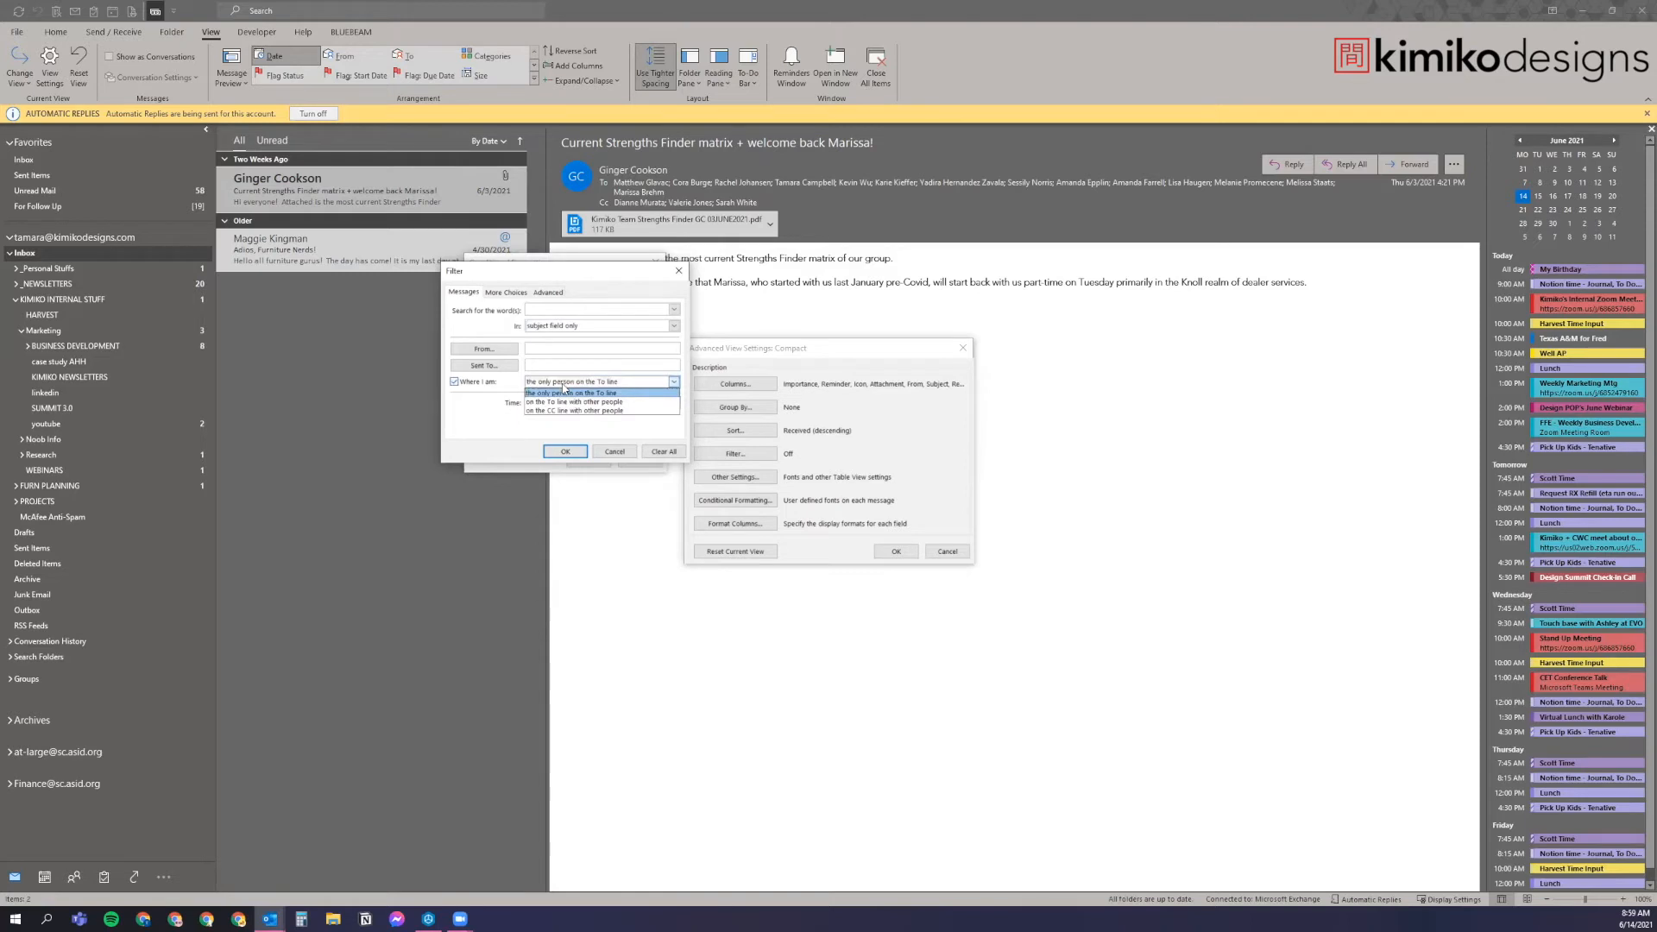
pyautogui.click(571, 396)
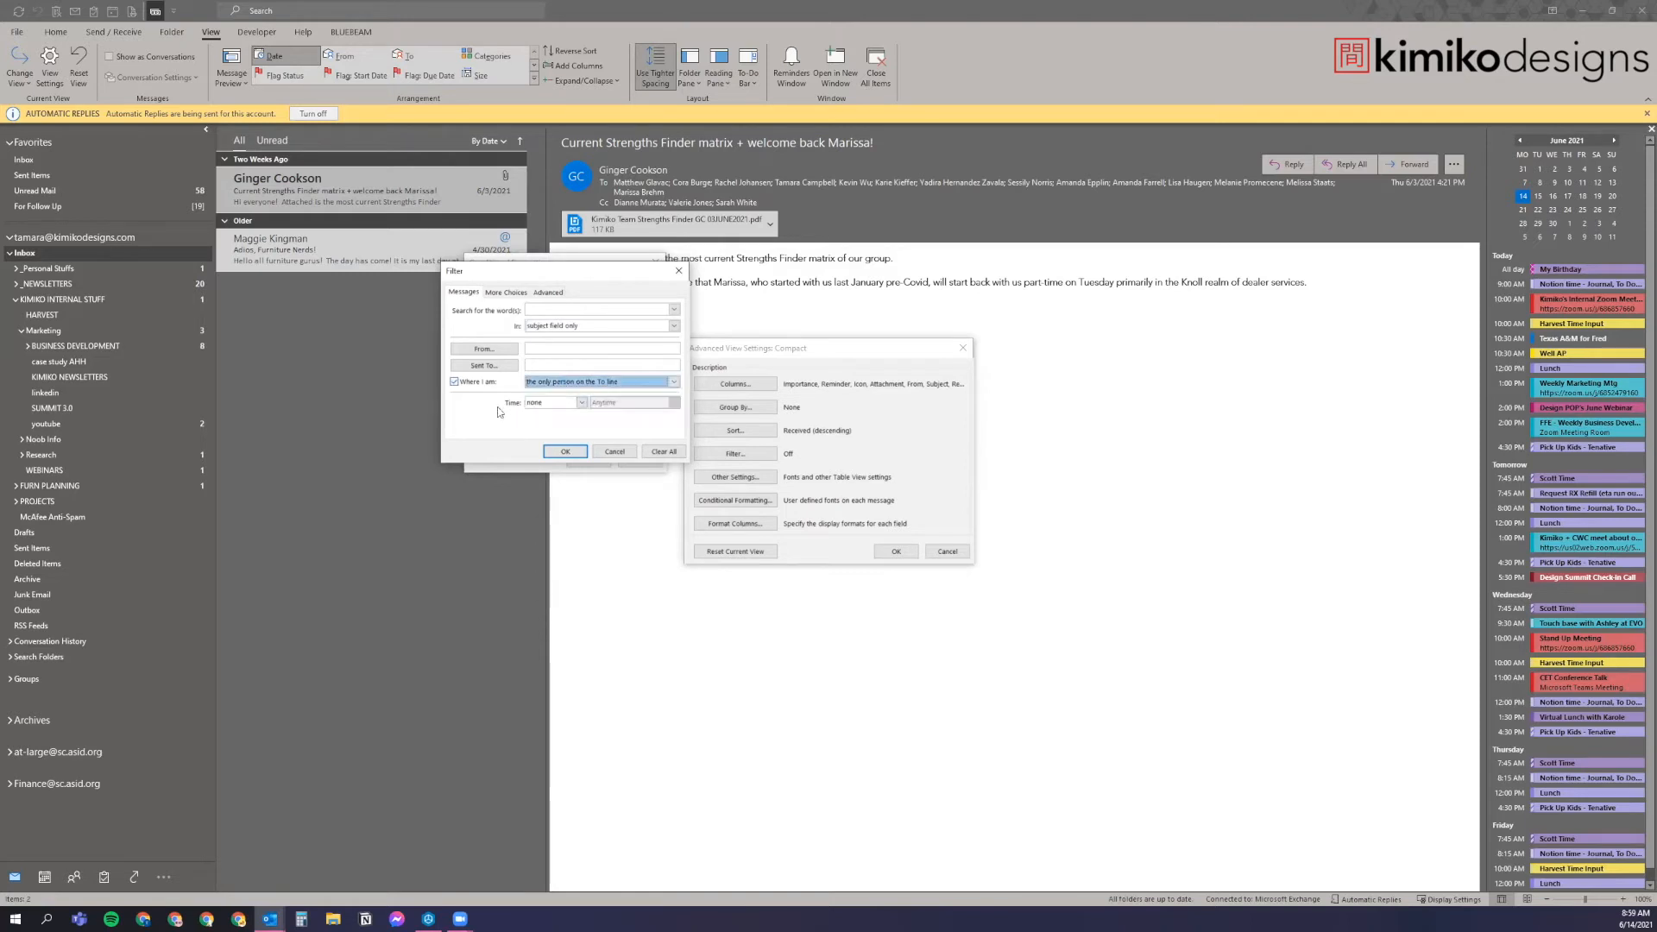
pyautogui.click(544, 383)
pyautogui.click(601, 412)
pyautogui.click(592, 383)
pyautogui.press('Up')
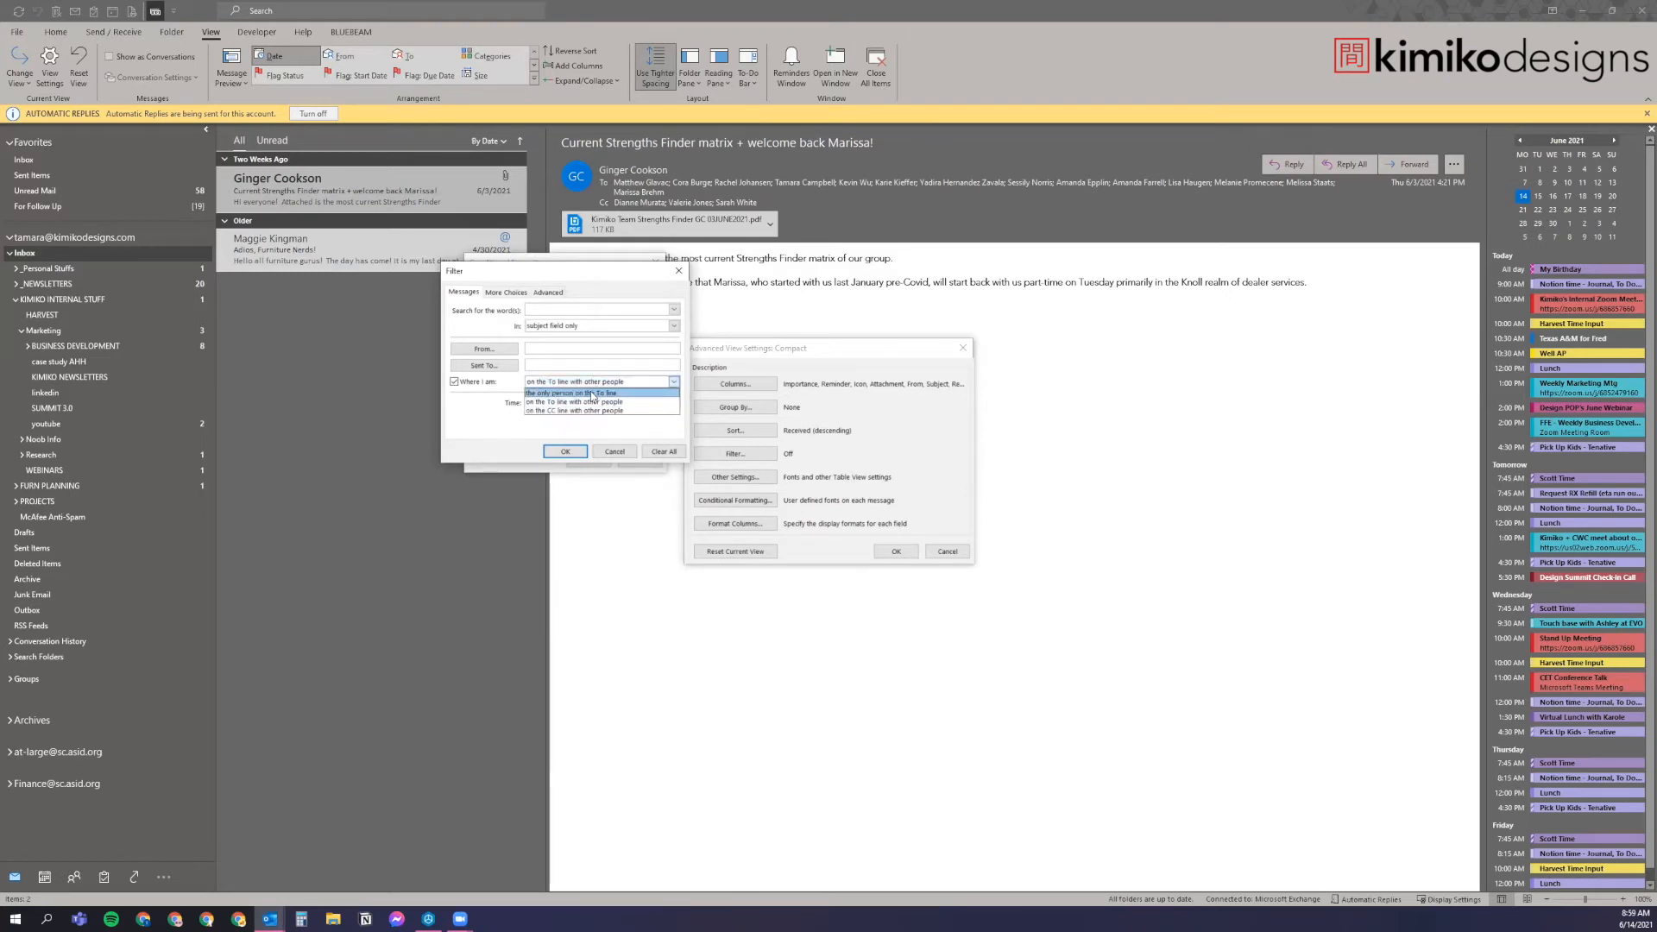
pyautogui.click(598, 392)
pyautogui.click(454, 383)
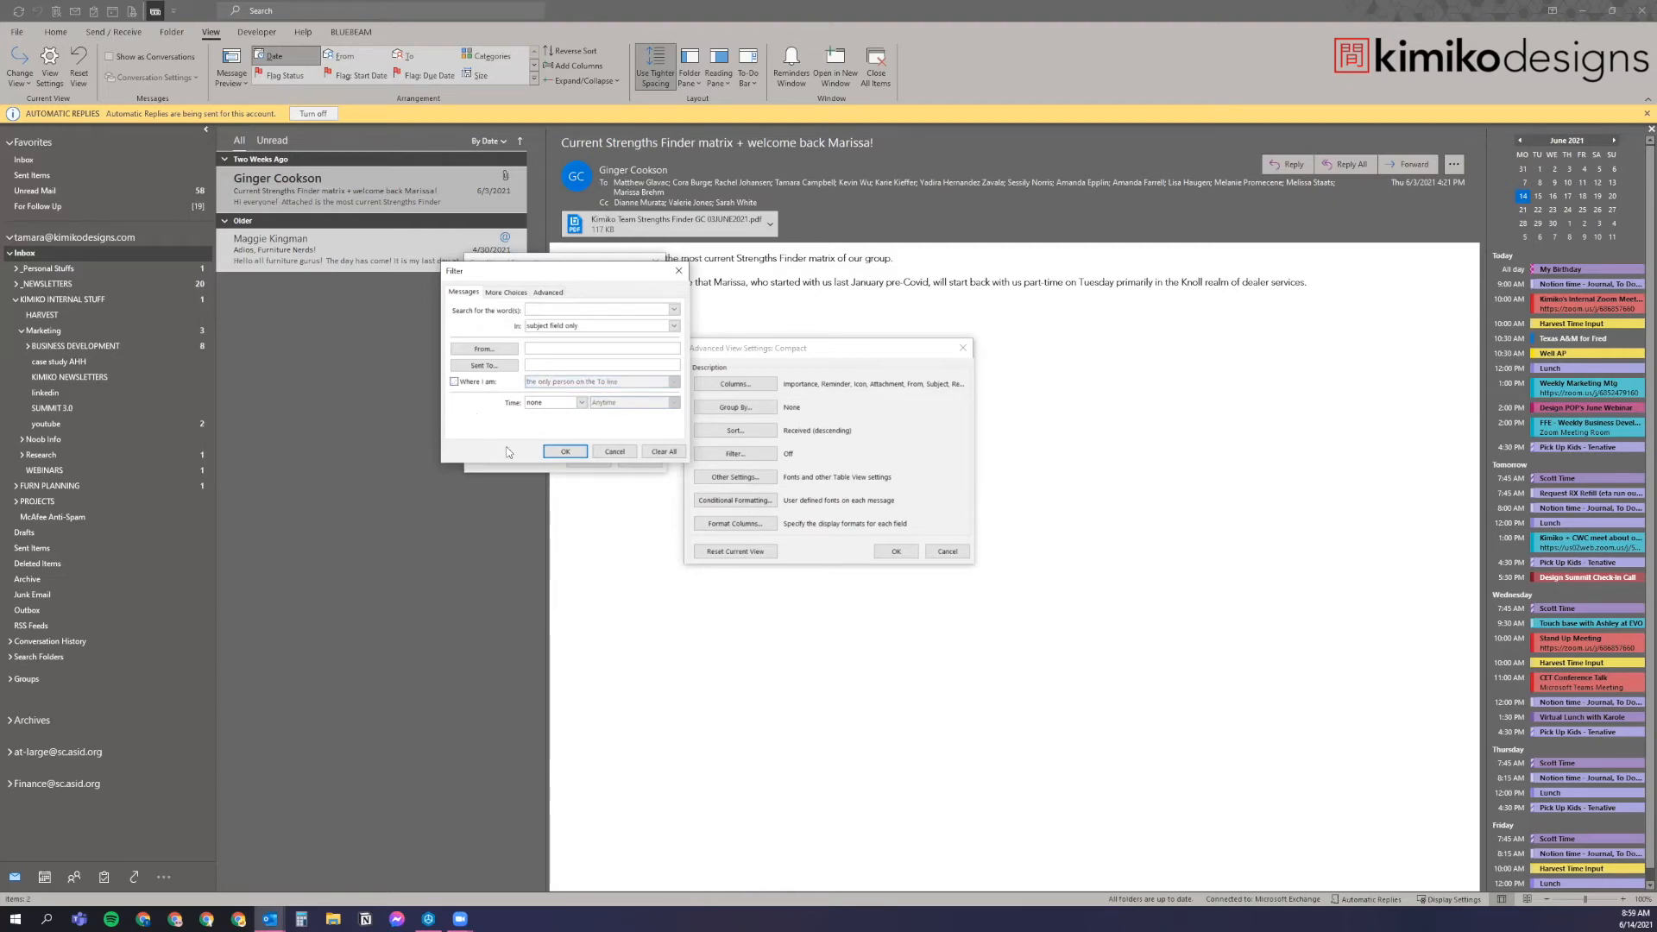
# Review the condition's additional filter choices, then discard the new rule and close the view settings without saving.
pyautogui.click(506, 293)
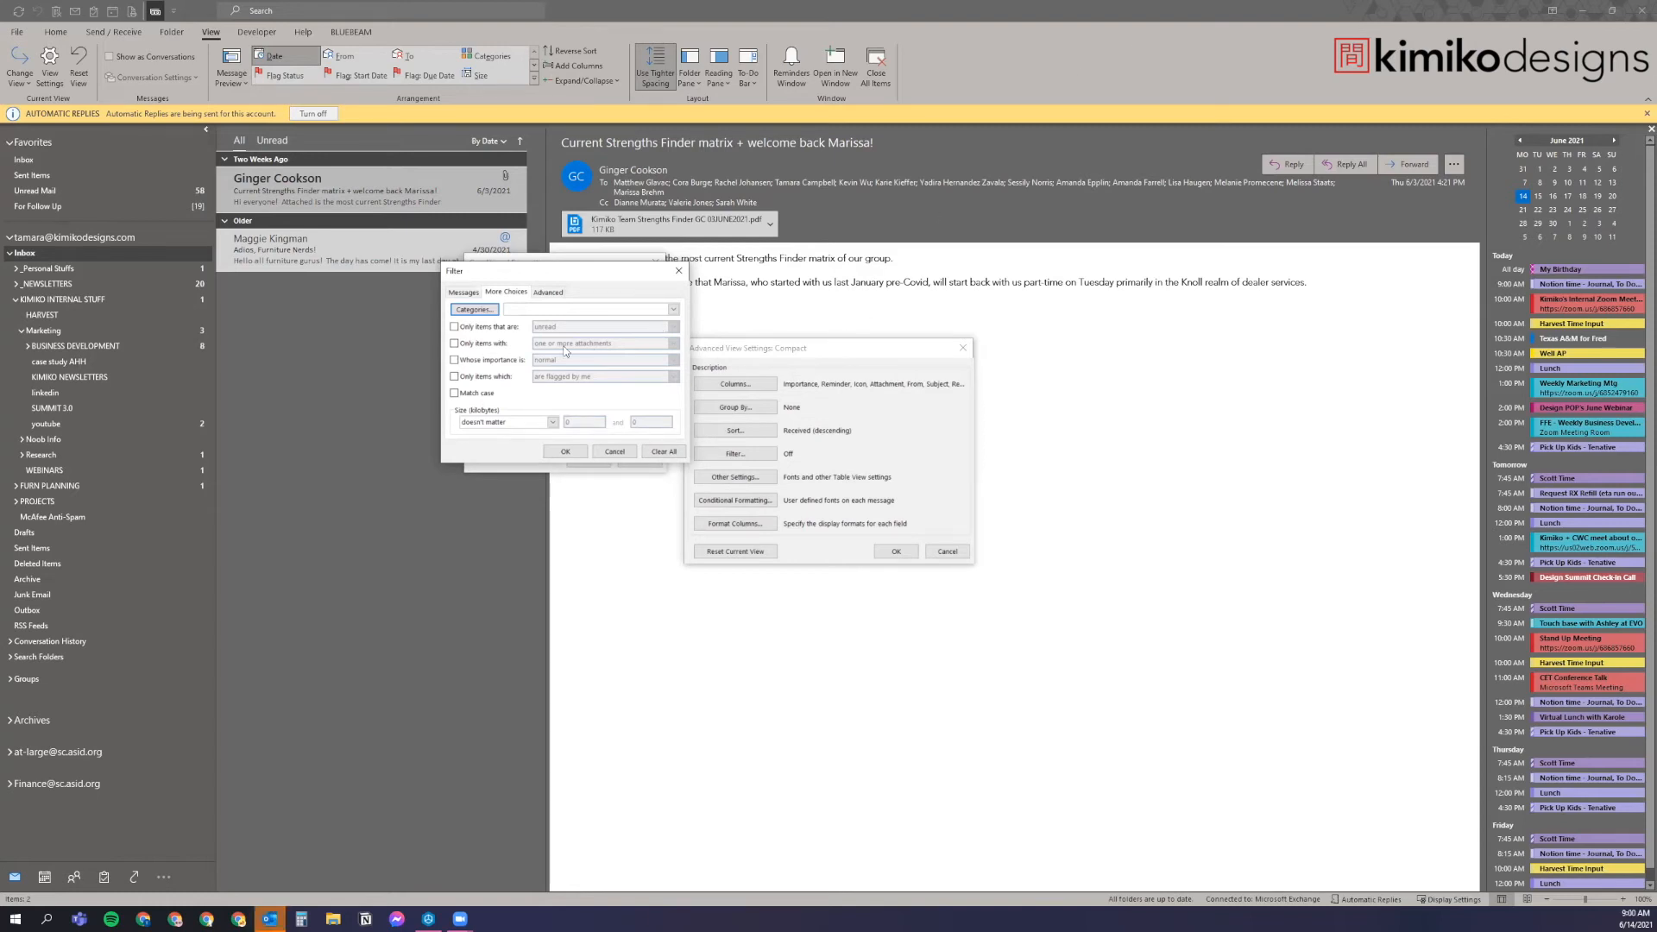
pyautogui.click(622, 451)
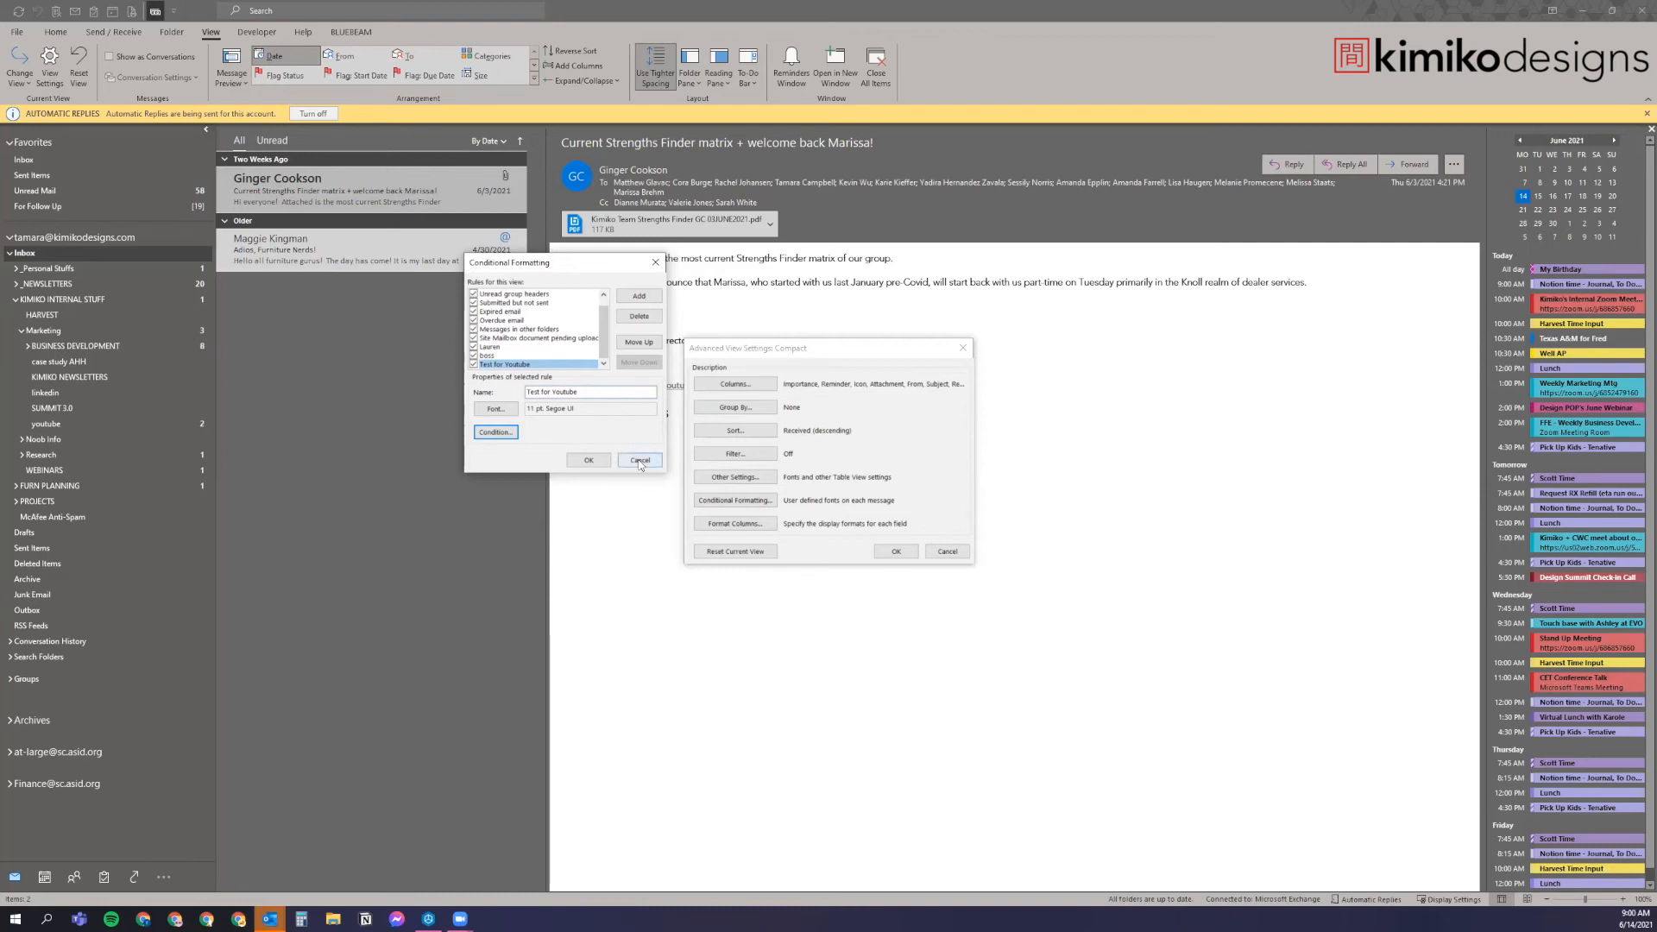
pyautogui.click(639, 459)
pyautogui.click(947, 550)
# Select the older inbox message dated 4/30/2021.
pyautogui.click(367, 241)
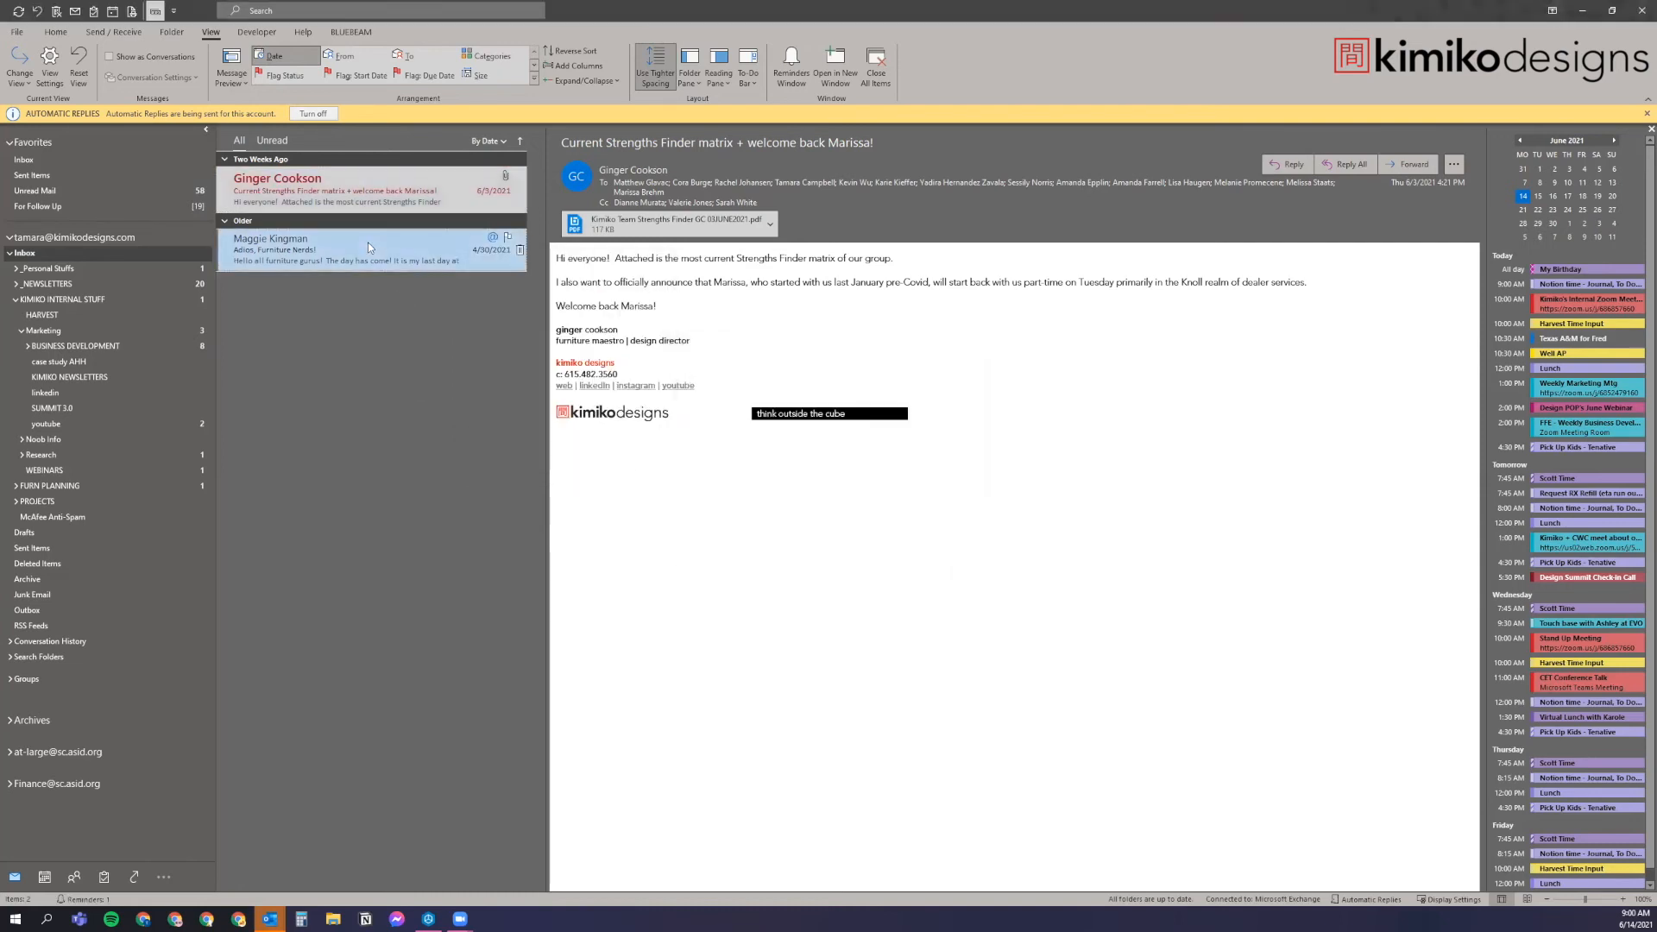